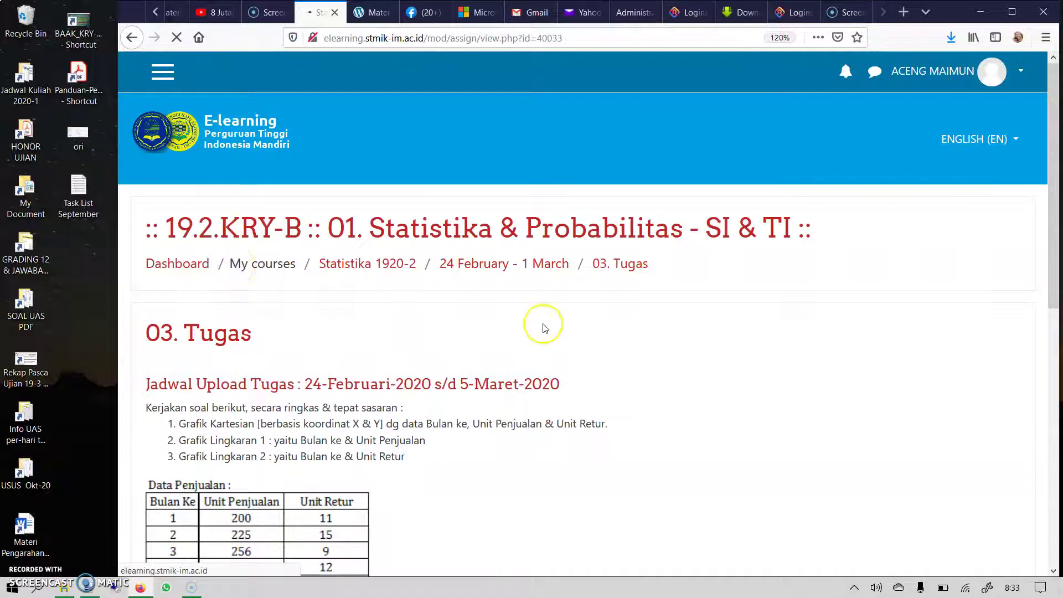
Step: Open the 02. Tugas assignment from the Statistika 1920-2 course page and review its submission status
{"action": "scroll", "coordinate": [546, 328], "scroll_direction": "down", "scroll_amount": 1}
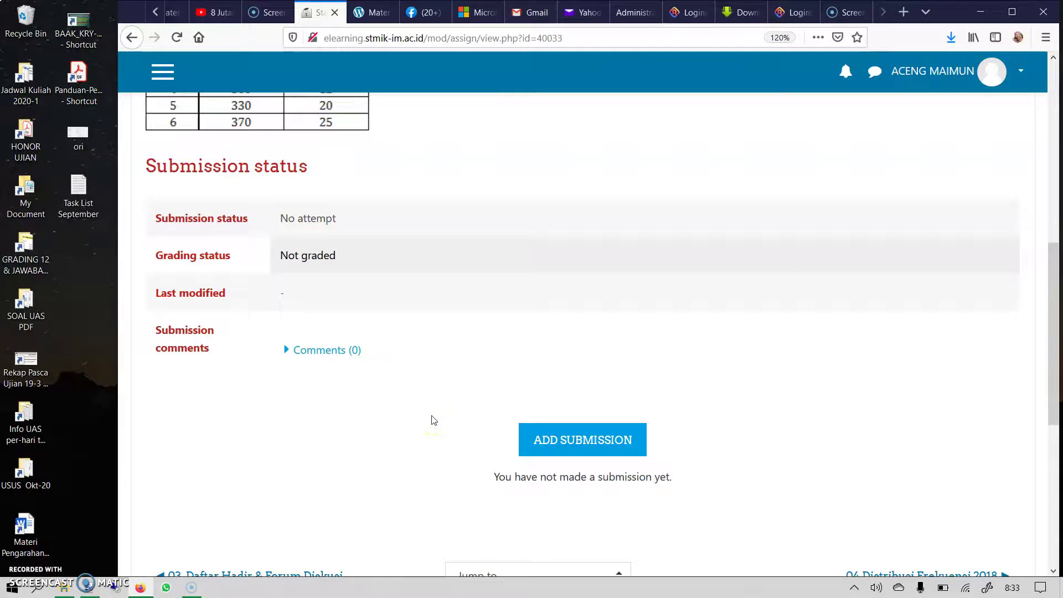
{"action": "scroll", "coordinate": [434, 420], "scroll_direction": "up", "scroll_amount": 6}
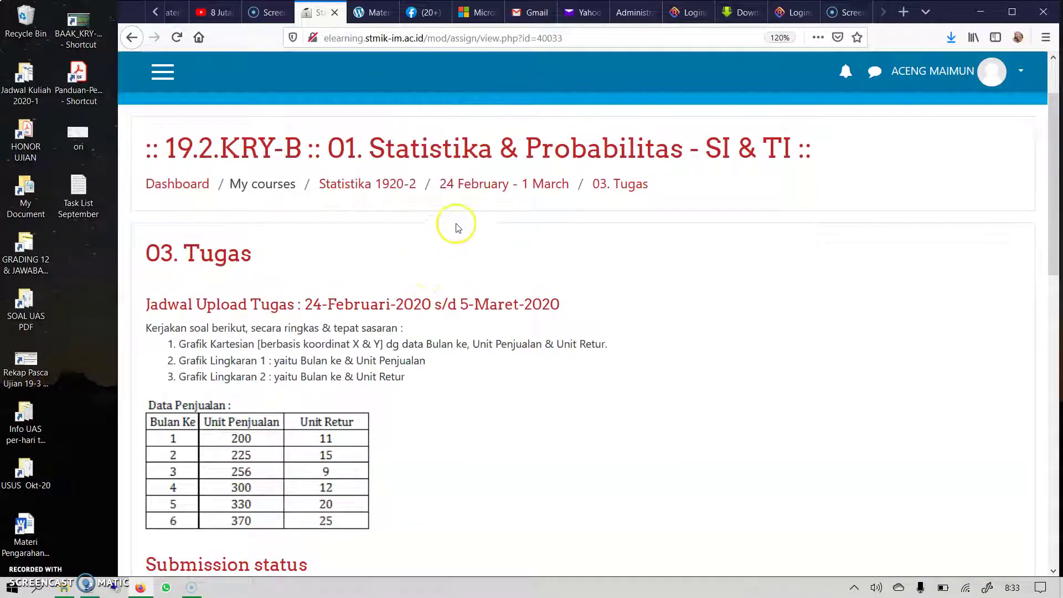
{"action": "left_click", "coordinate": [398, 188]}
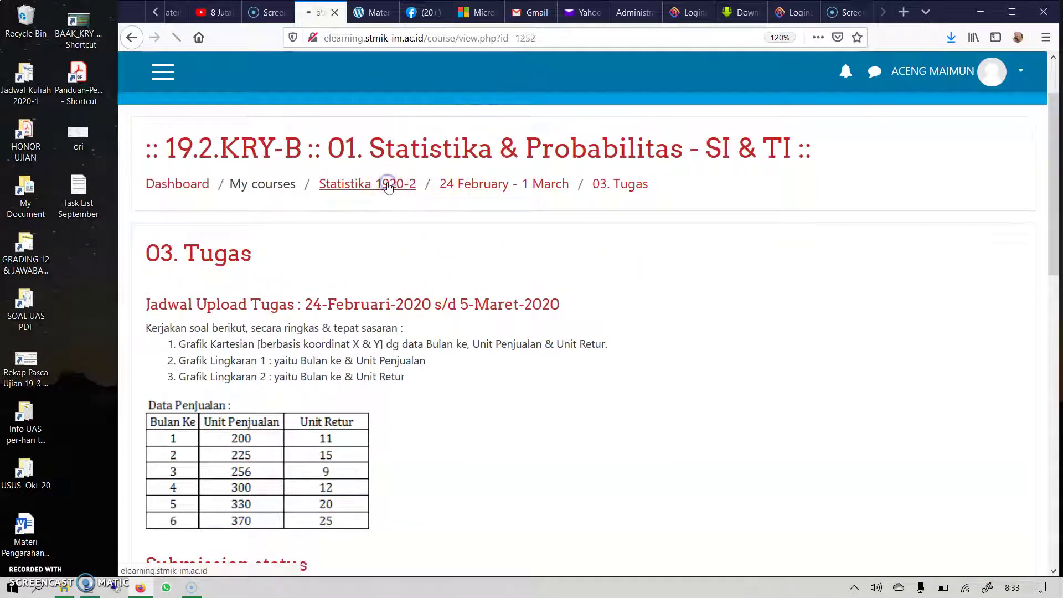
{"action": "scroll", "coordinate": [423, 318], "scroll_direction": "down", "scroll_amount": 10}
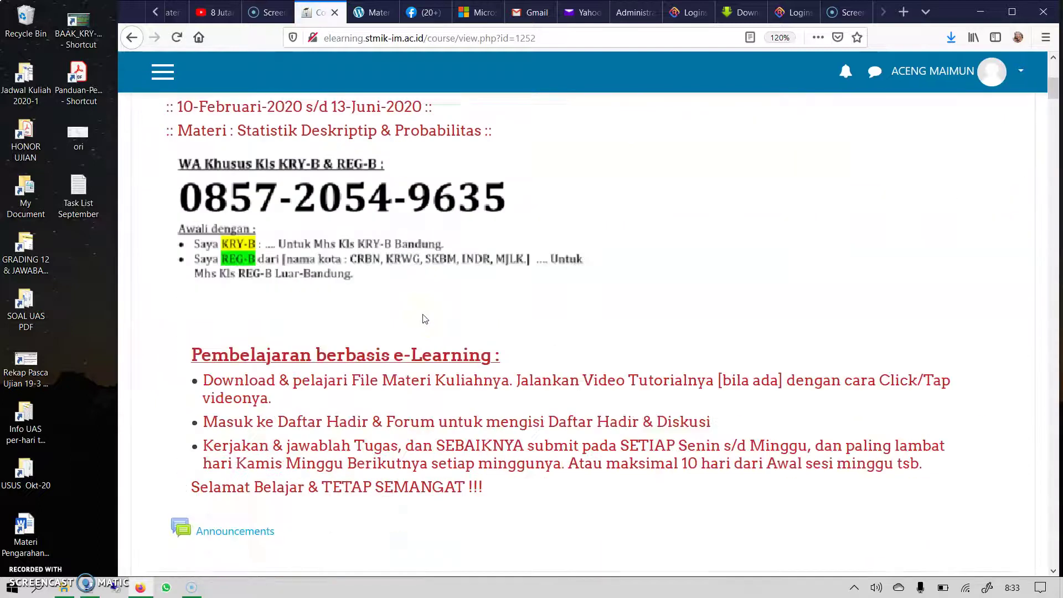
{"action": "scroll", "coordinate": [423, 318], "scroll_direction": "down", "scroll_amount": 12}
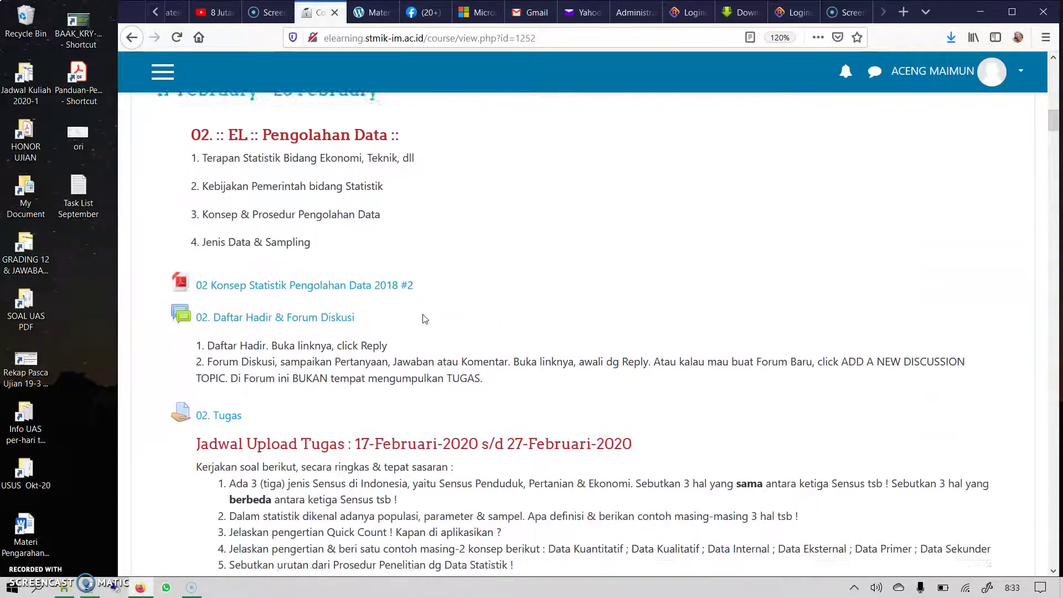
{"action": "left_click", "coordinate": [224, 200]}
{"action": "scroll", "coordinate": [482, 340], "scroll_direction": "down", "scroll_amount": 5}
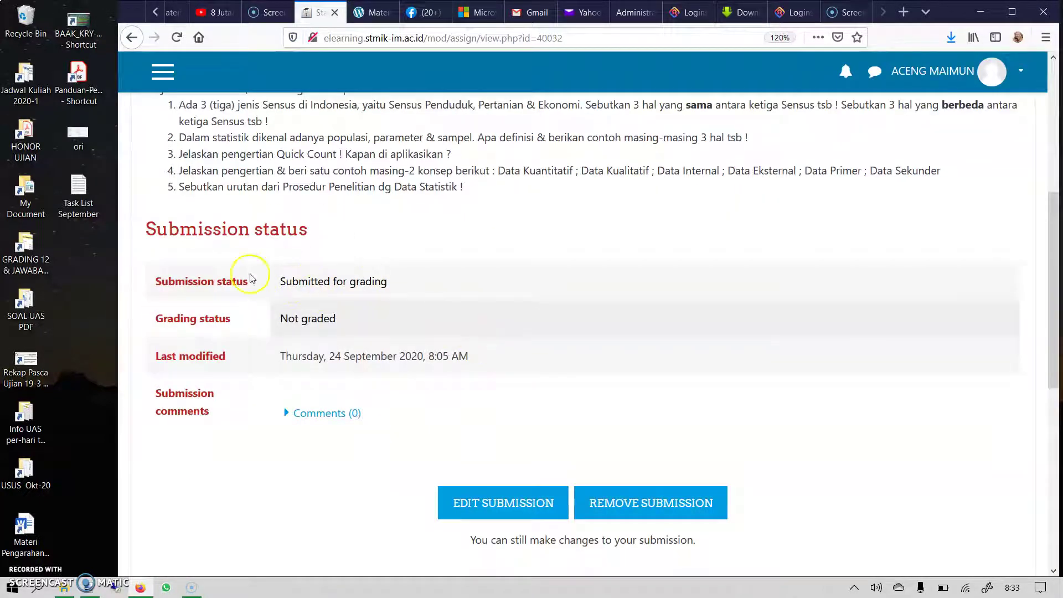
{"action": "scroll", "coordinate": [357, 297], "scroll_direction": "up", "scroll_amount": 3}
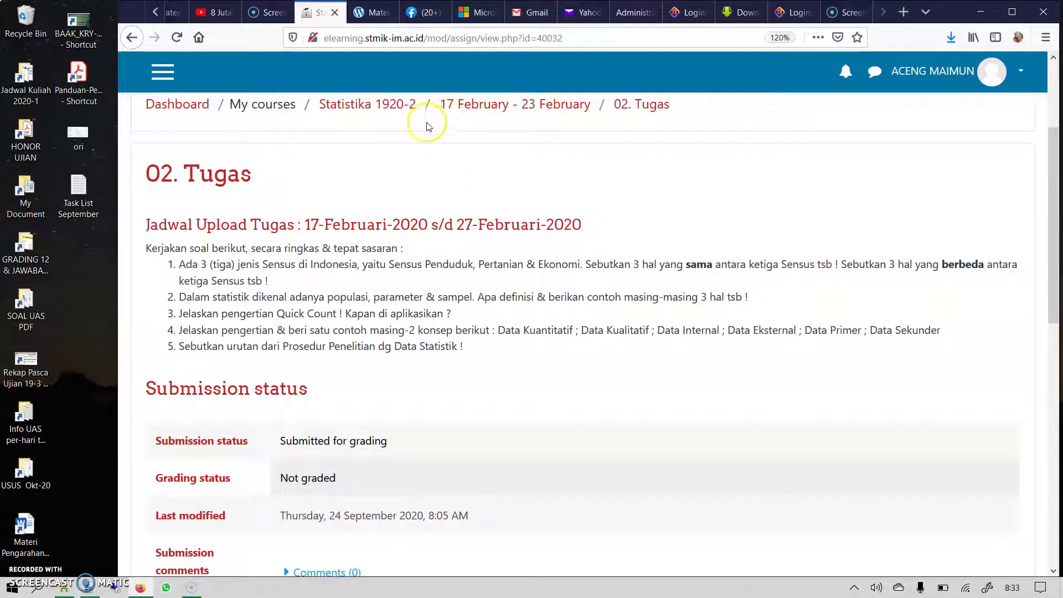
Step: Return to the Statistika 1920-2 course, open the 03. Tugas assignment and check its instructions and submission status
{"action": "left_click", "coordinate": [378, 104]}
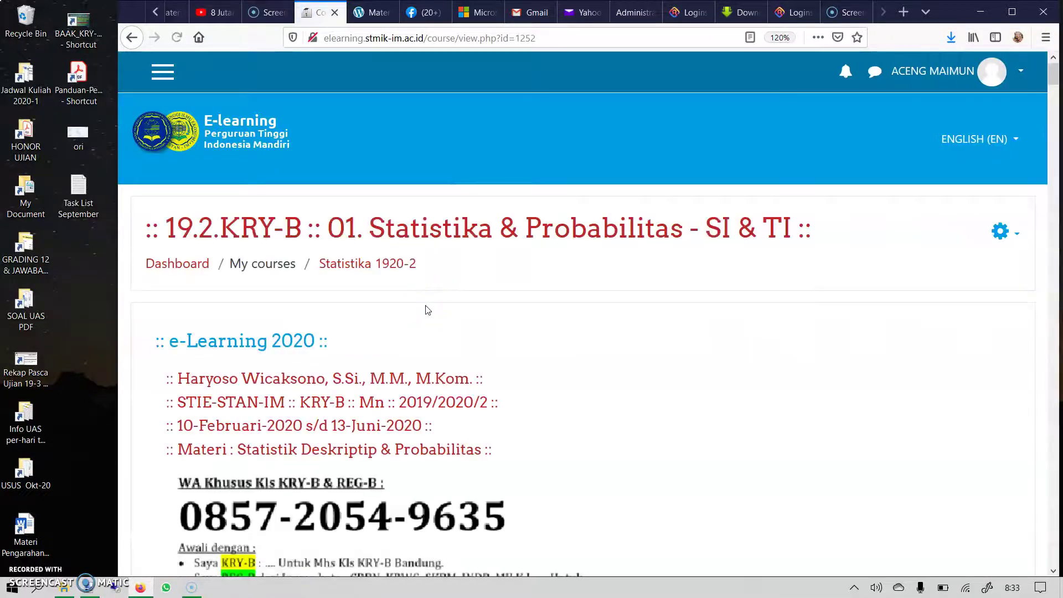
{"action": "scroll", "coordinate": [428, 310], "scroll_direction": "down", "scroll_amount": 10}
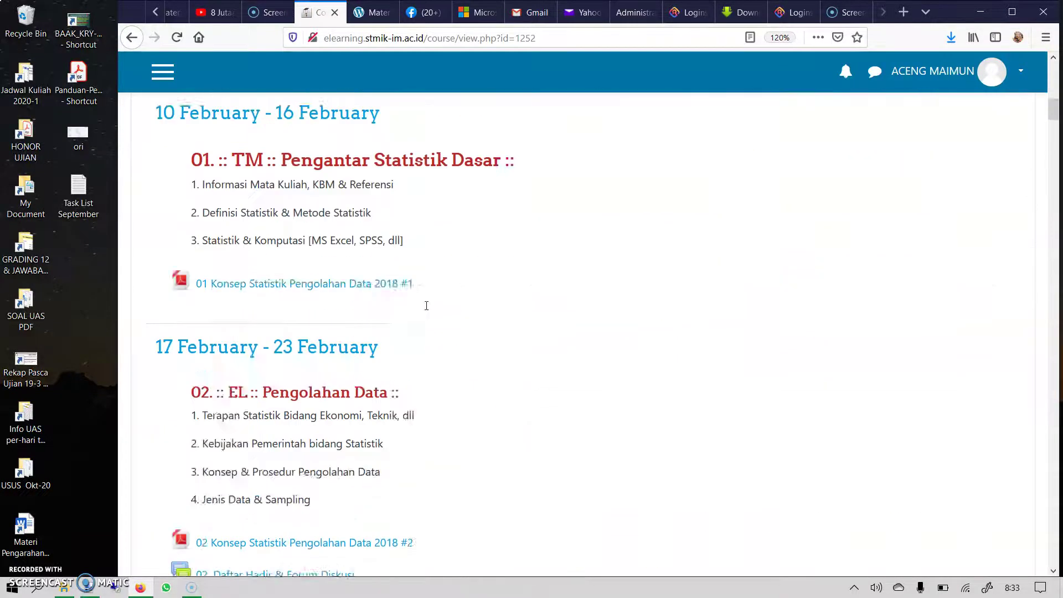
{"action": "scroll", "coordinate": [429, 310], "scroll_direction": "down", "scroll_amount": 12}
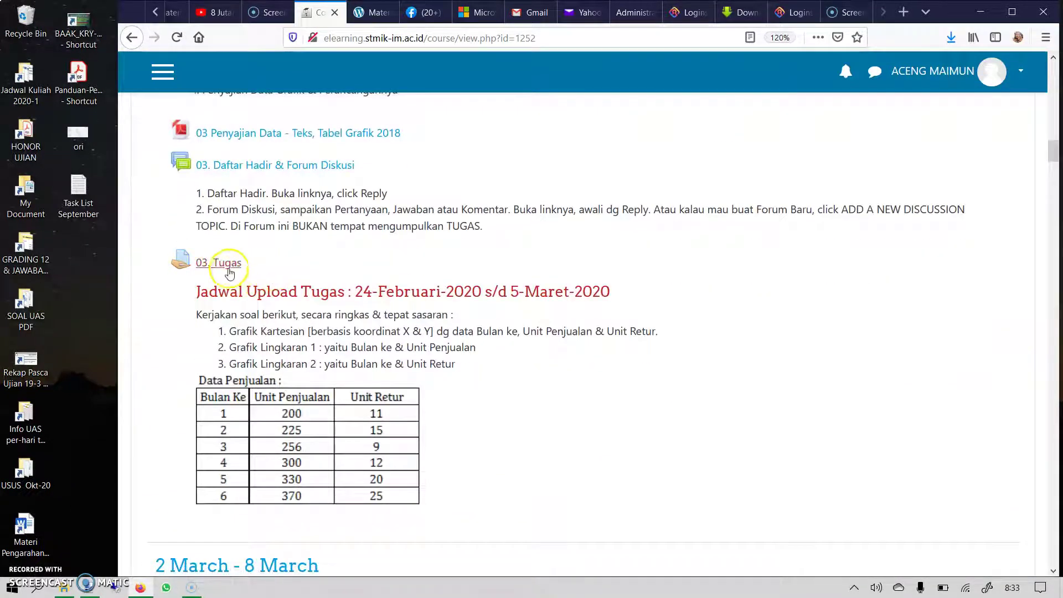
{"action": "left_click", "coordinate": [221, 263]}
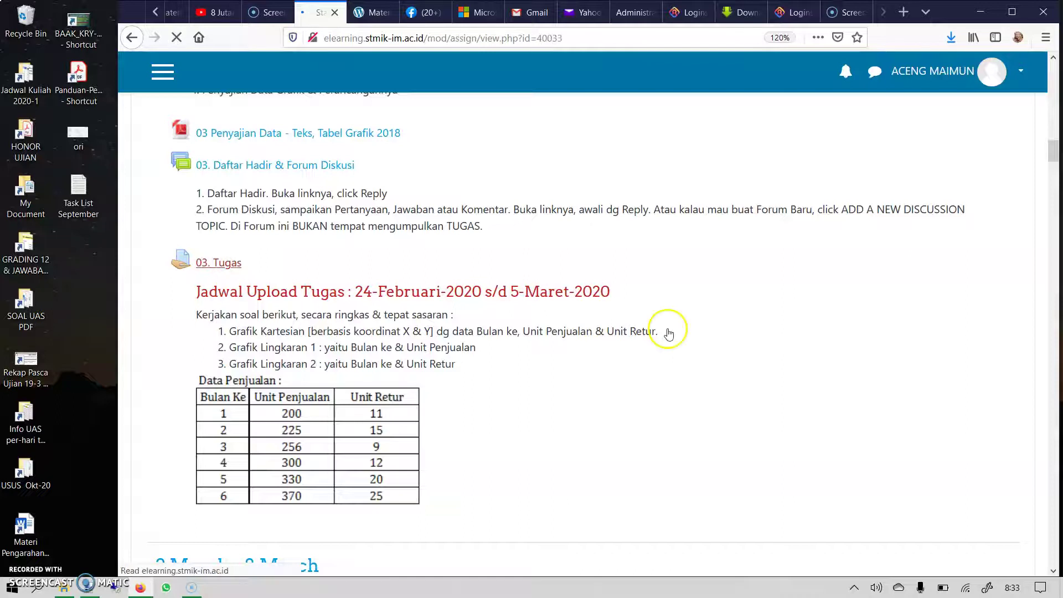
{"action": "scroll", "coordinate": [667, 333], "scroll_direction": "down", "scroll_amount": 6}
{"action": "scroll", "coordinate": [665, 332], "scroll_direction": "up", "scroll_amount": 3}
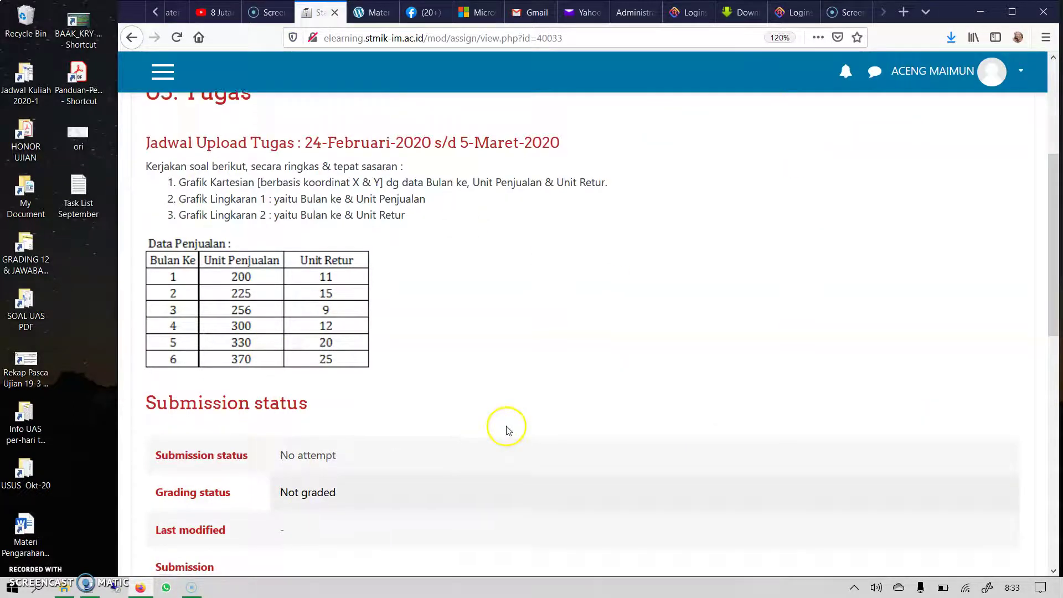
{"action": "scroll", "coordinate": [507, 429], "scroll_direction": "down", "scroll_amount": 5}
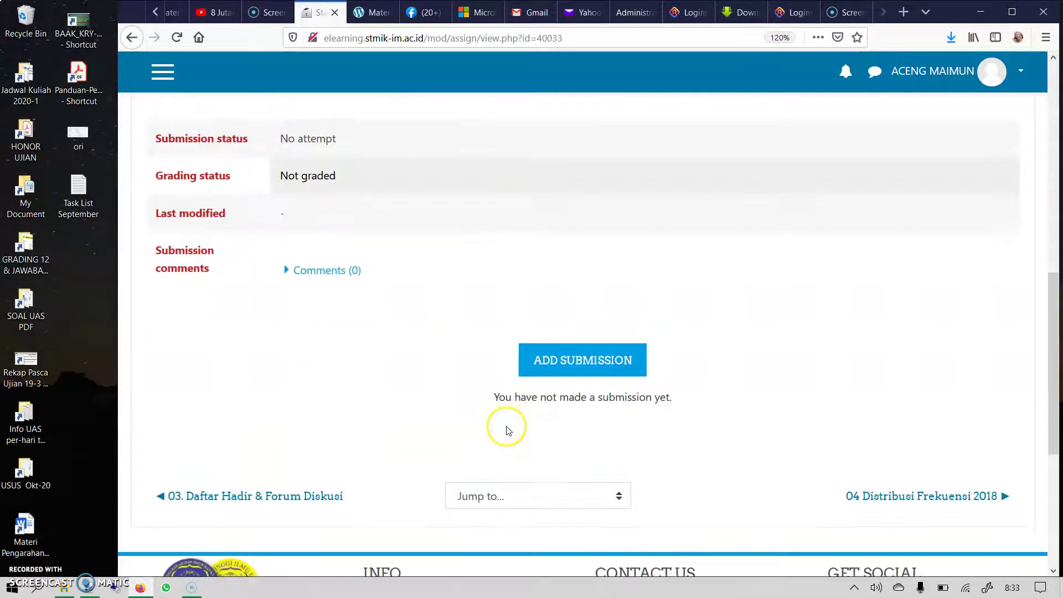
Step: Add a submission to 03. Tugas with the online text "Jawaban :" followed by blank numbered lines 1., 2. and 3
{"action": "left_click", "coordinate": [582, 364]}
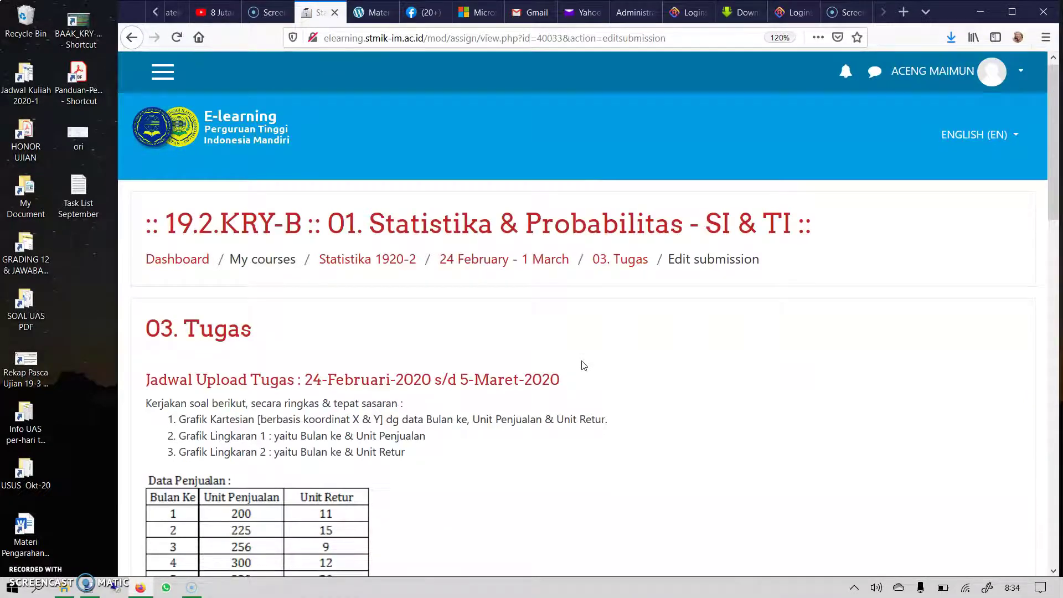
{"action": "scroll", "coordinate": [582, 365], "scroll_direction": "down", "scroll_amount": 3}
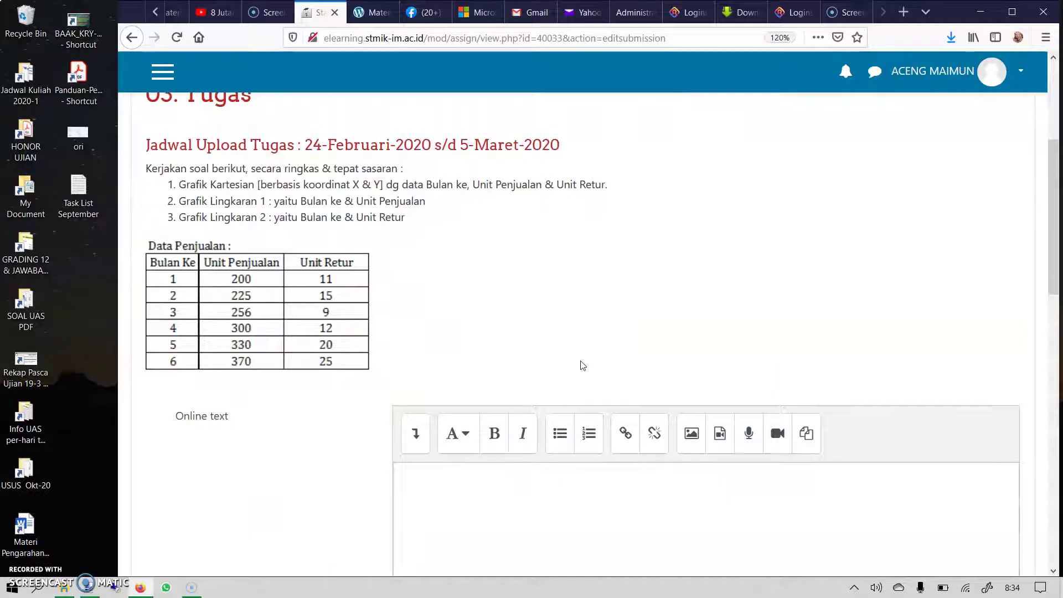
{"action": "scroll", "coordinate": [583, 365], "scroll_direction": "down", "scroll_amount": 2}
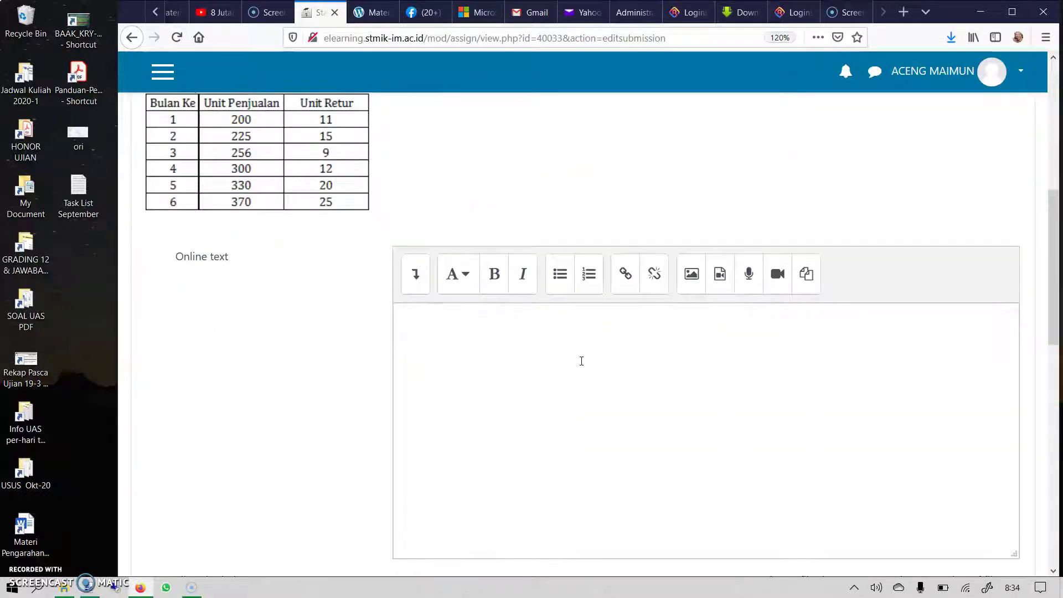
{"action": "scroll", "coordinate": [582, 362], "scroll_direction": "down", "scroll_amount": 1}
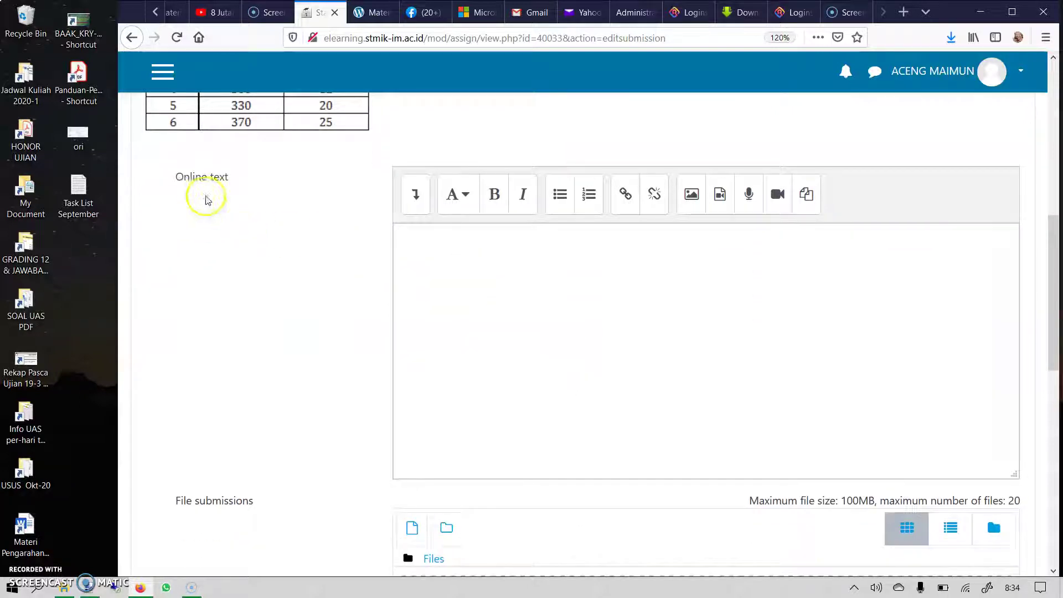
{"action": "scroll", "coordinate": [295, 364], "scroll_direction": "down", "scroll_amount": 2}
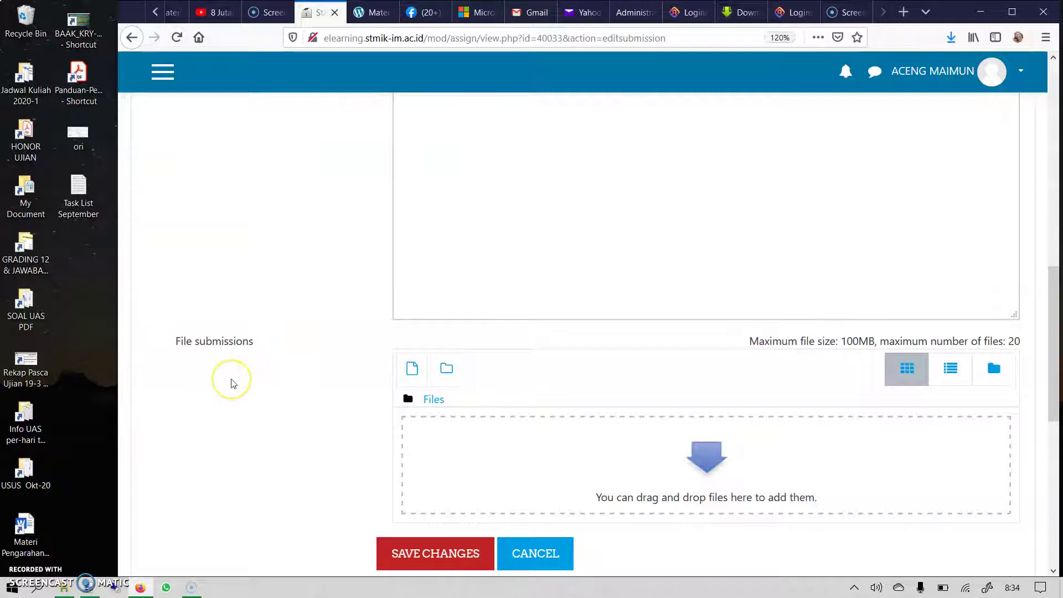
{"action": "scroll", "coordinate": [273, 361], "scroll_direction": "up", "scroll_amount": 4}
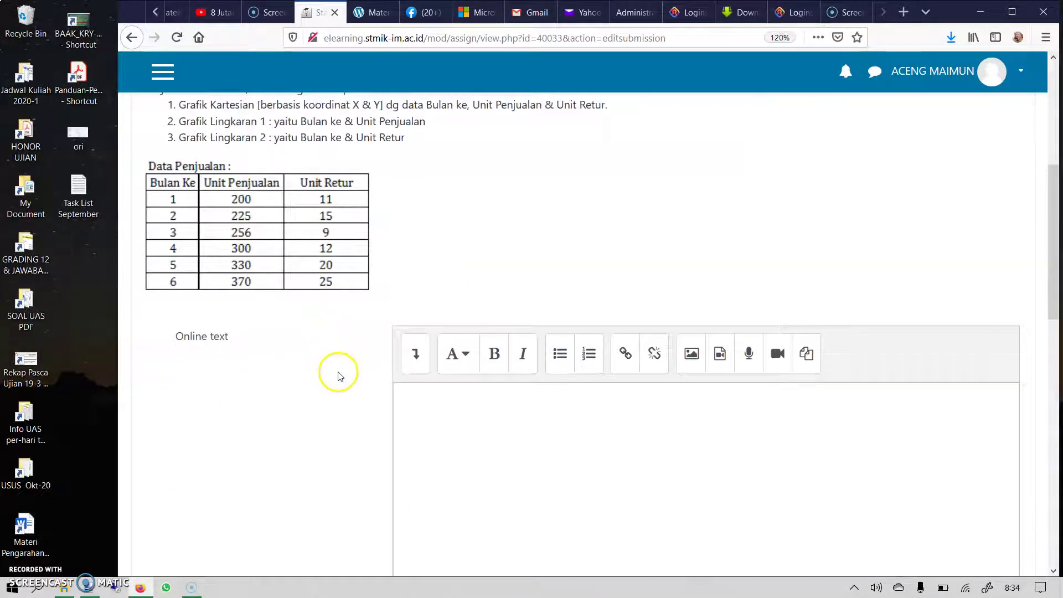
{"action": "scroll", "coordinate": [366, 421], "scroll_direction": "up", "scroll_amount": 1}
{"action": "left_click", "coordinate": [468, 497]}
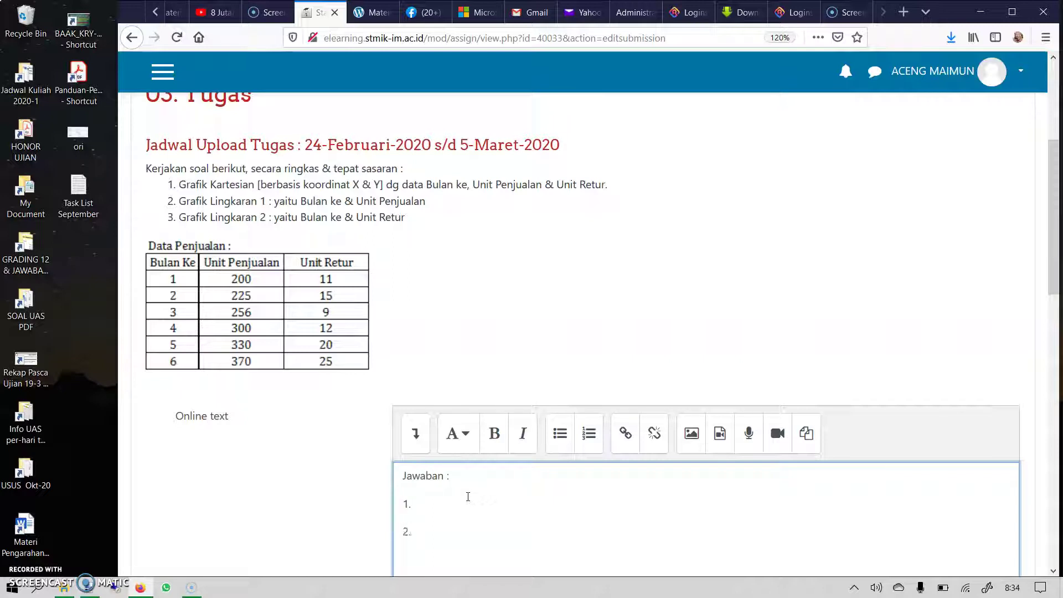
{"action": "key", "text": "Return"}
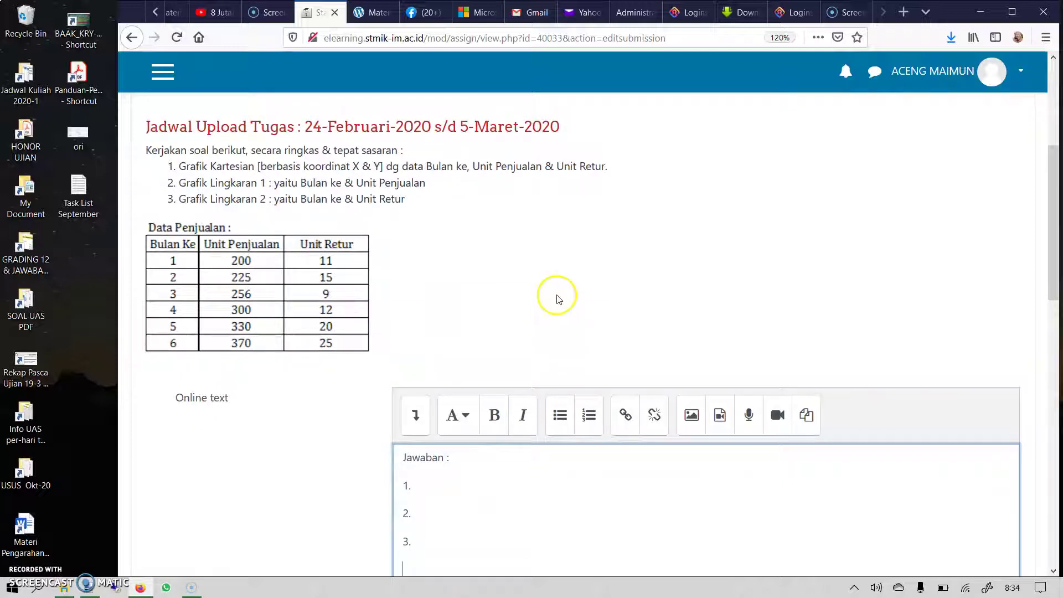
Step: Save the 03. Tugas submission and review its submission status and recorded online text
{"action": "scroll", "coordinate": [572, 304], "scroll_direction": "down", "scroll_amount": 3}
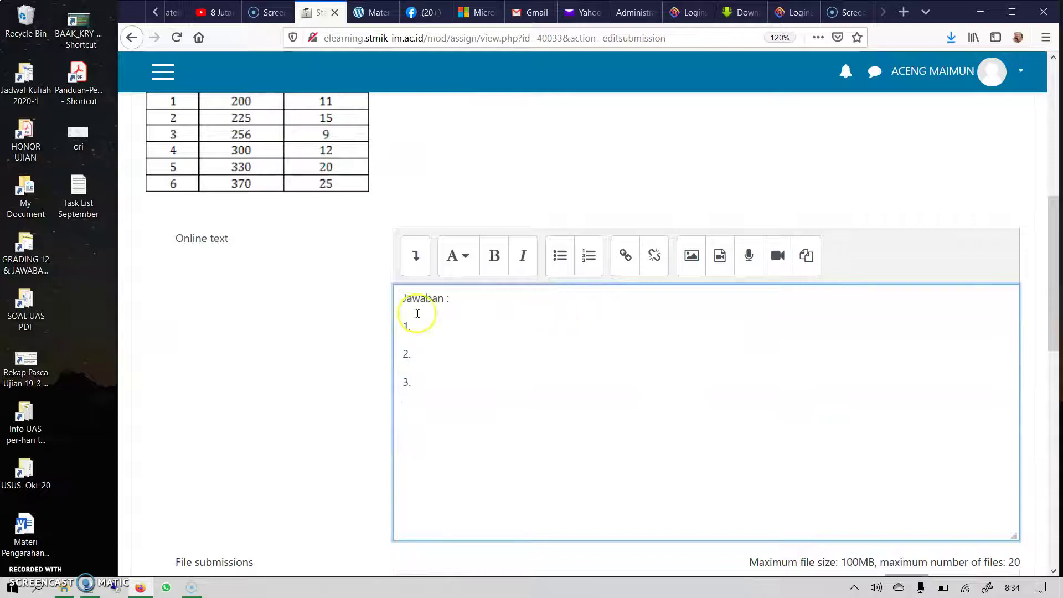
{"action": "scroll", "coordinate": [760, 348], "scroll_direction": "down", "scroll_amount": 4}
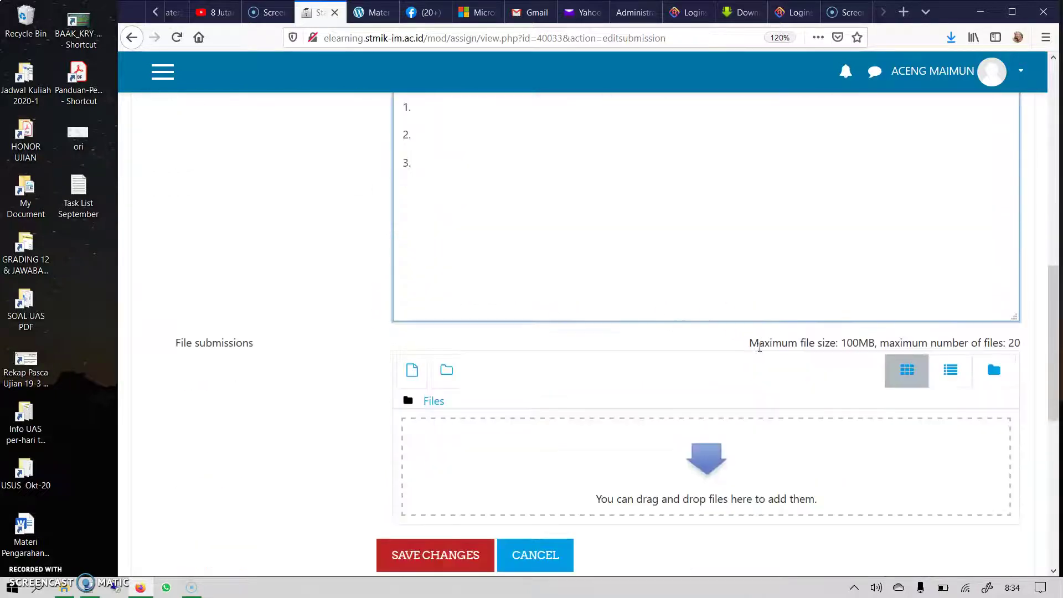
{"action": "left_click", "coordinate": [434, 538]}
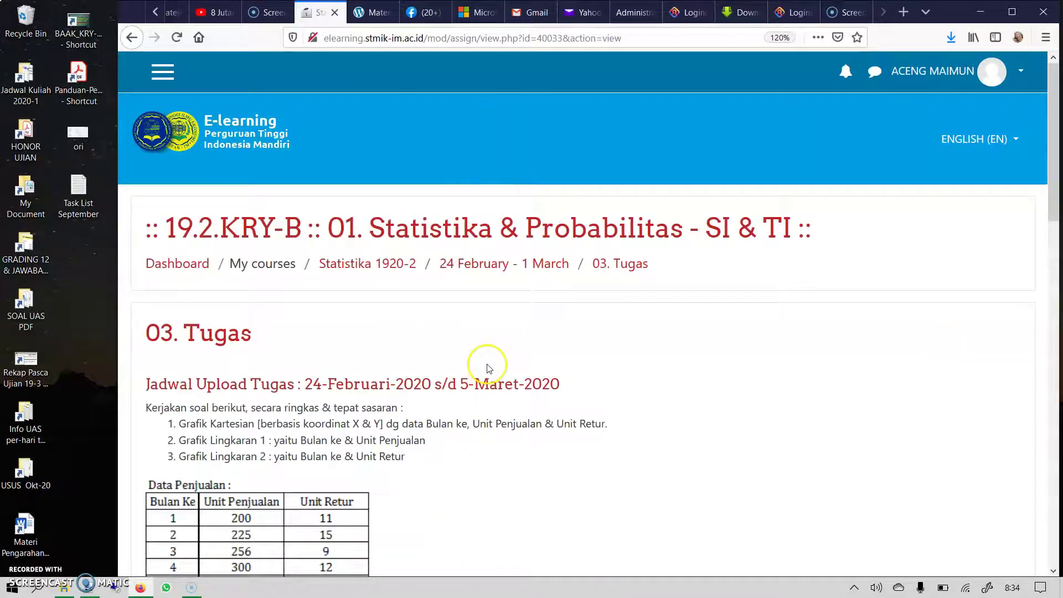
{"action": "scroll", "coordinate": [489, 368], "scroll_direction": "down", "scroll_amount": 8}
{"action": "left_click", "coordinate": [464, 243]}
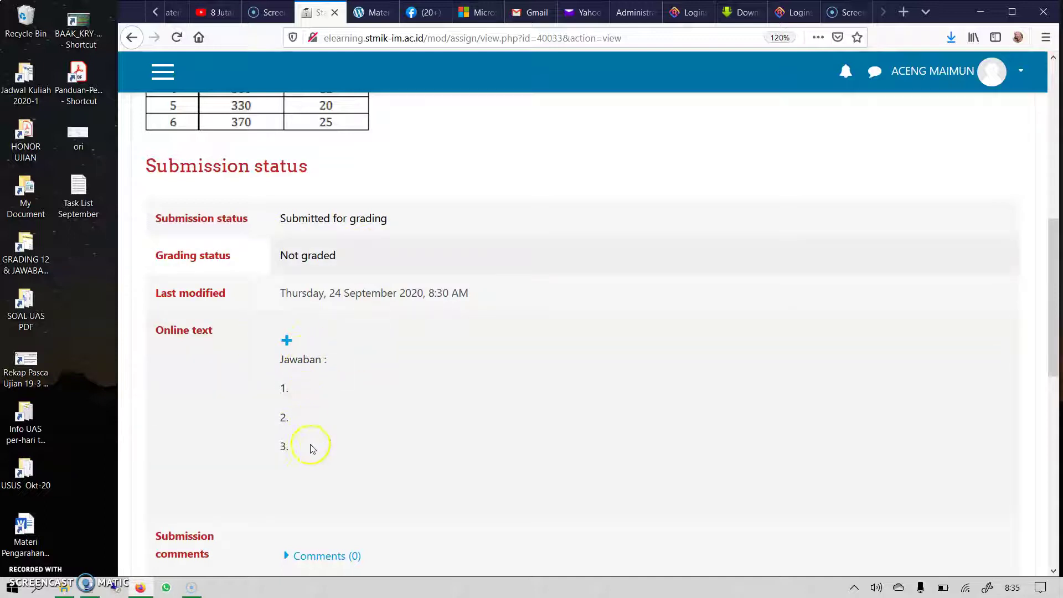
{"action": "scroll", "coordinate": [394, 423], "scroll_direction": "down", "scroll_amount": 4}
{"action": "scroll", "coordinate": [361, 230], "scroll_direction": "up", "scroll_amount": 1}
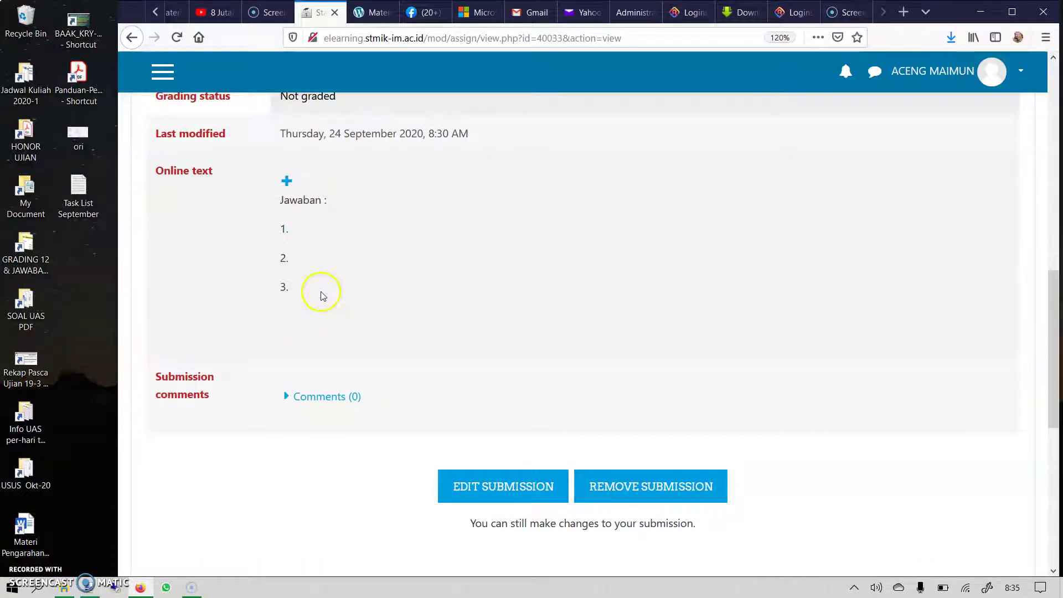
Step: Edit the 03. Tugas submission to add a line "4." below item 3 of the online text, and save the changes
{"action": "left_click", "coordinate": [503, 491]}
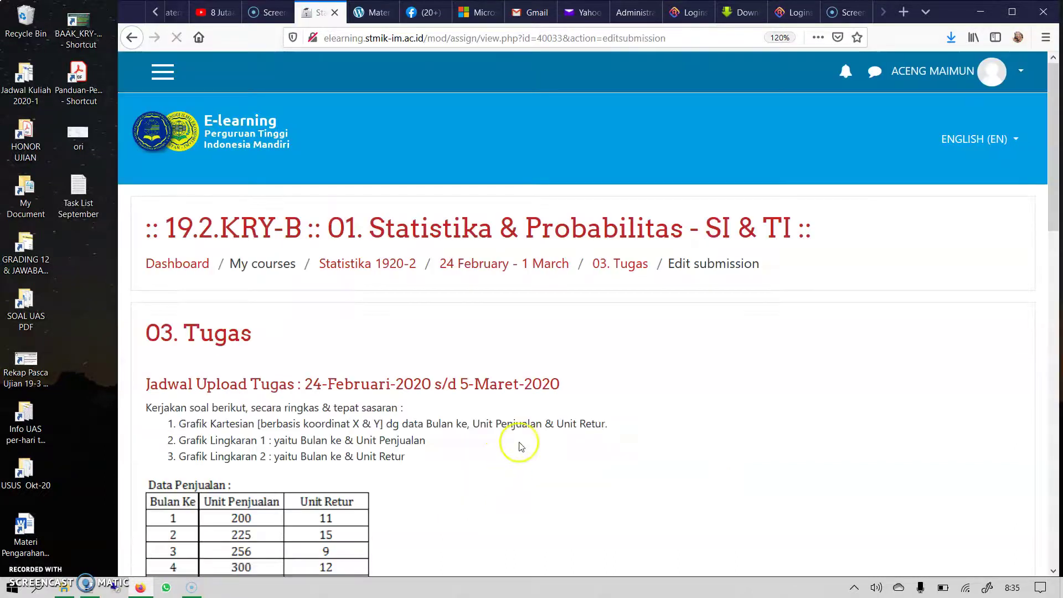
{"action": "scroll", "coordinate": [520, 446], "scroll_direction": "down", "scroll_amount": 8}
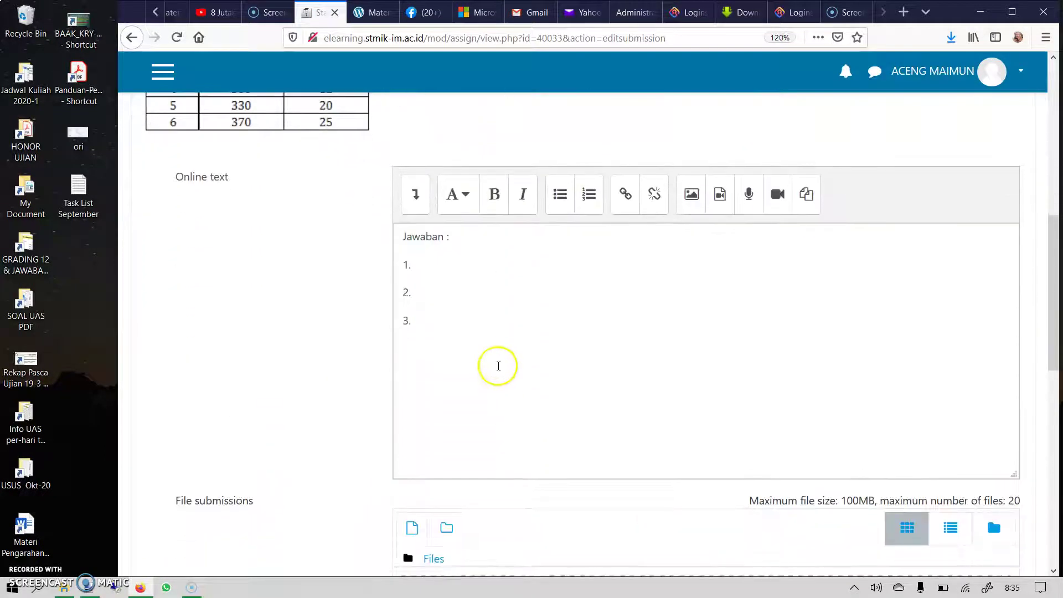
{"action": "left_click", "coordinate": [470, 322]}
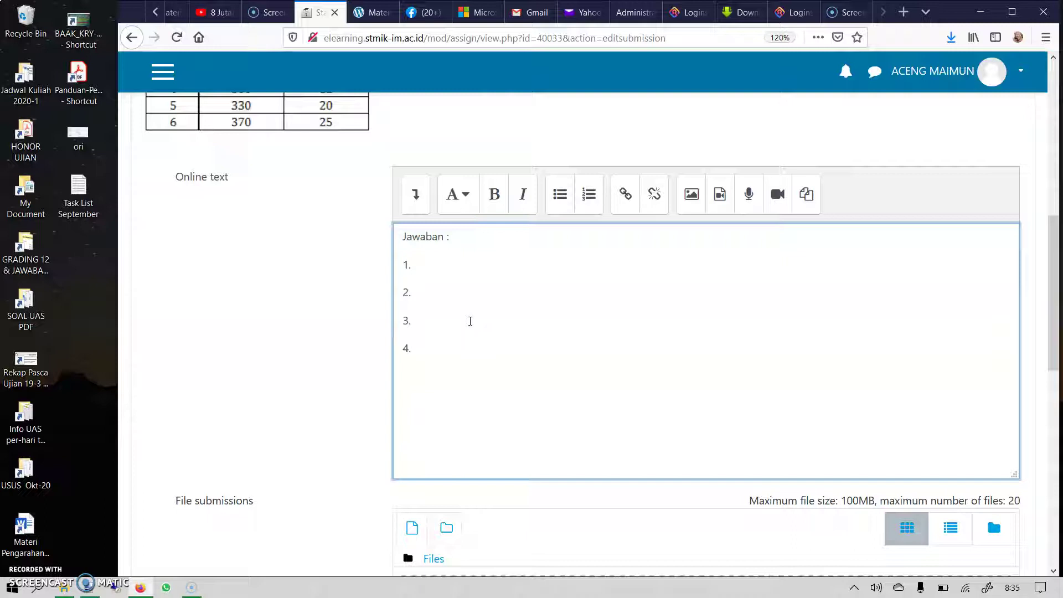
{"action": "scroll", "coordinate": [337, 339], "scroll_direction": "down", "scroll_amount": 5}
{"action": "left_click", "coordinate": [434, 397]}
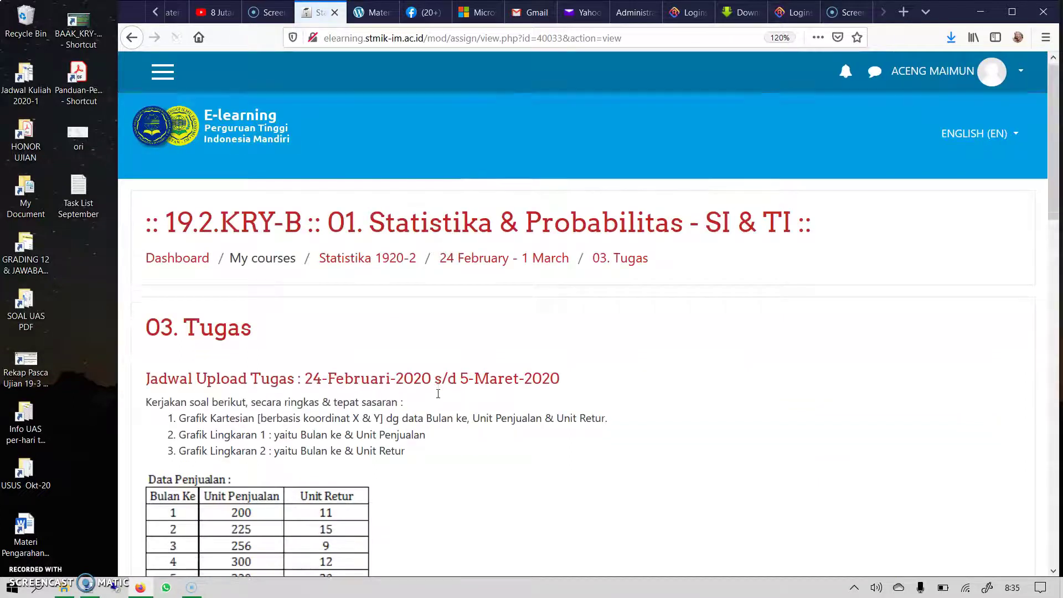
Step: Review the updated submission's status, last-modified time, online text and the options for changing it
{"action": "scroll", "coordinate": [437, 398], "scroll_direction": "down", "scroll_amount": 8}
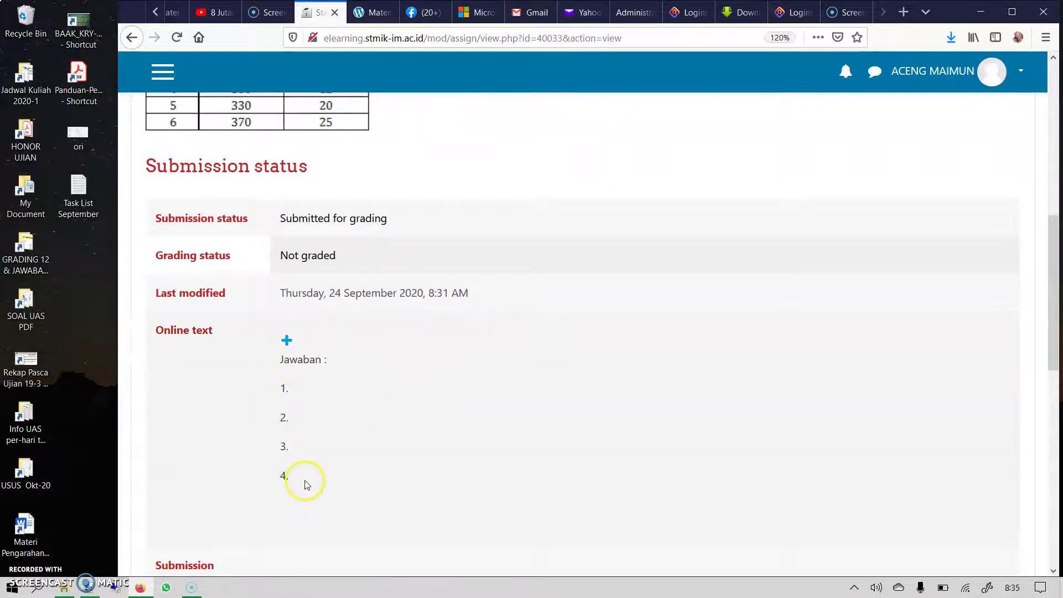
{"action": "scroll", "coordinate": [400, 434], "scroll_direction": "down", "scroll_amount": 2}
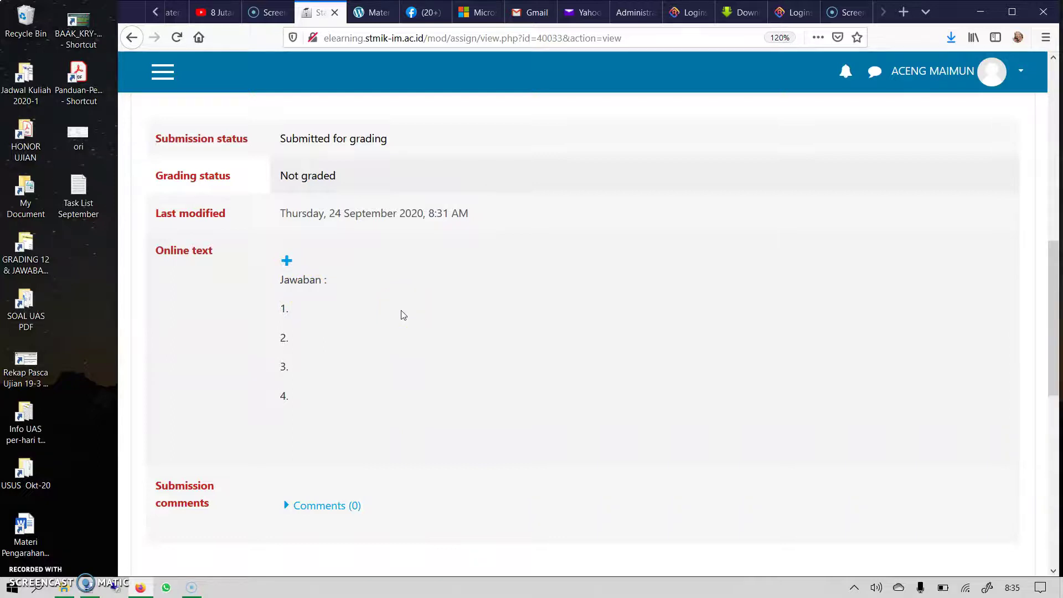
{"action": "scroll", "coordinate": [403, 315], "scroll_direction": "down", "scroll_amount": 6}
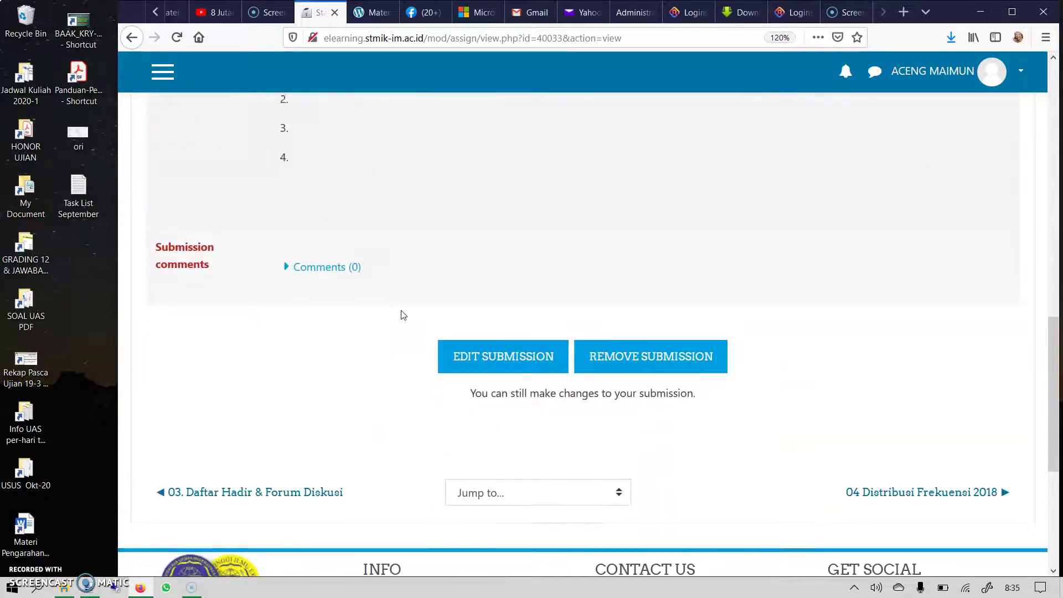
{"action": "scroll", "coordinate": [403, 315], "scroll_direction": "up", "scroll_amount": 4}
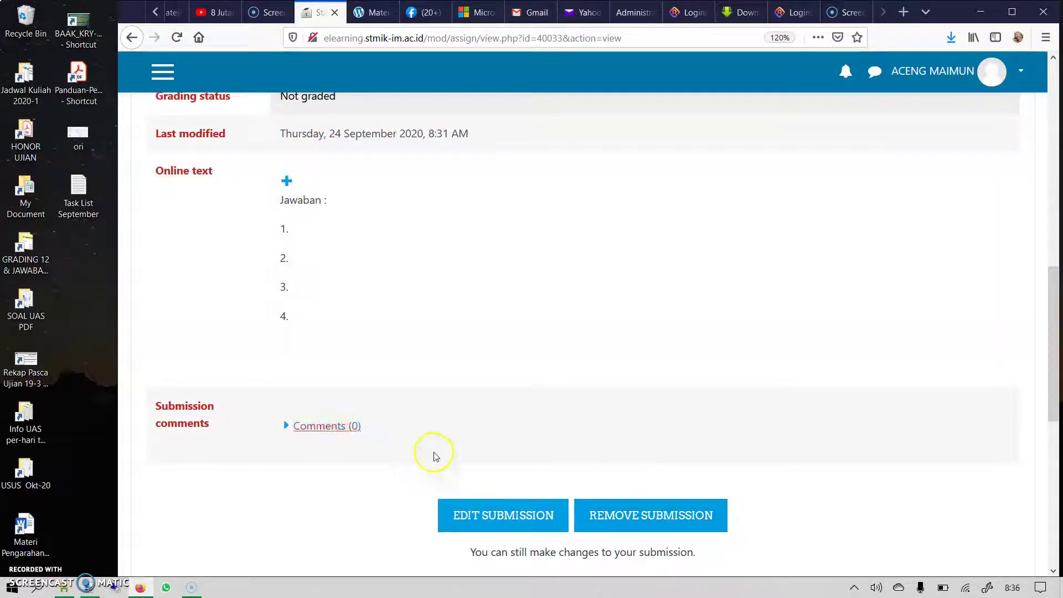
Step: Open the 03. Tugas submission for editing and attach the Task List September text file from the desktop as a file submission
{"action": "left_click", "coordinate": [509, 517]}
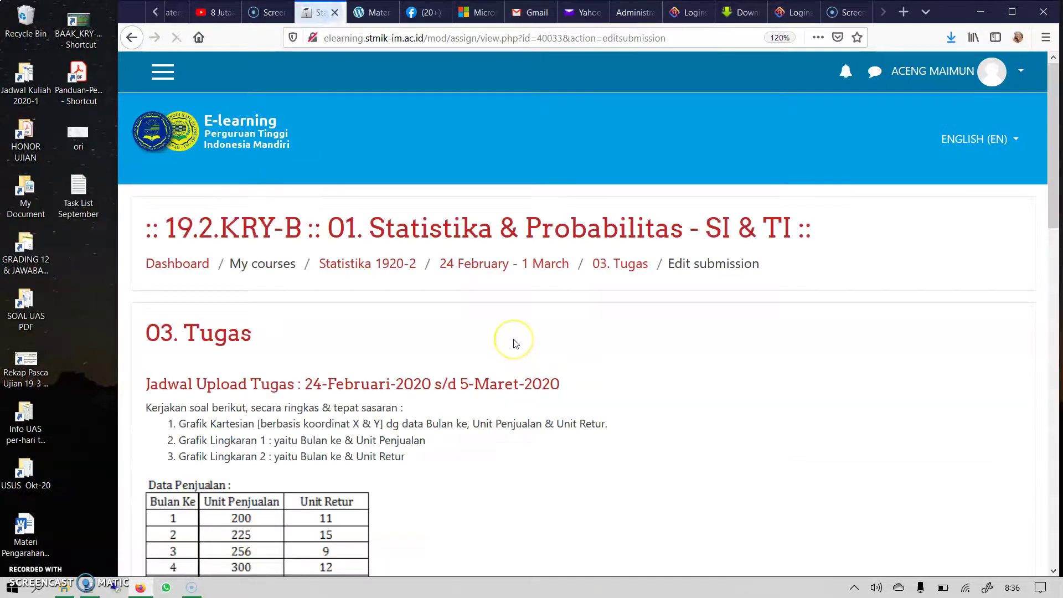
{"action": "scroll", "coordinate": [516, 343], "scroll_direction": "down", "scroll_amount": 7}
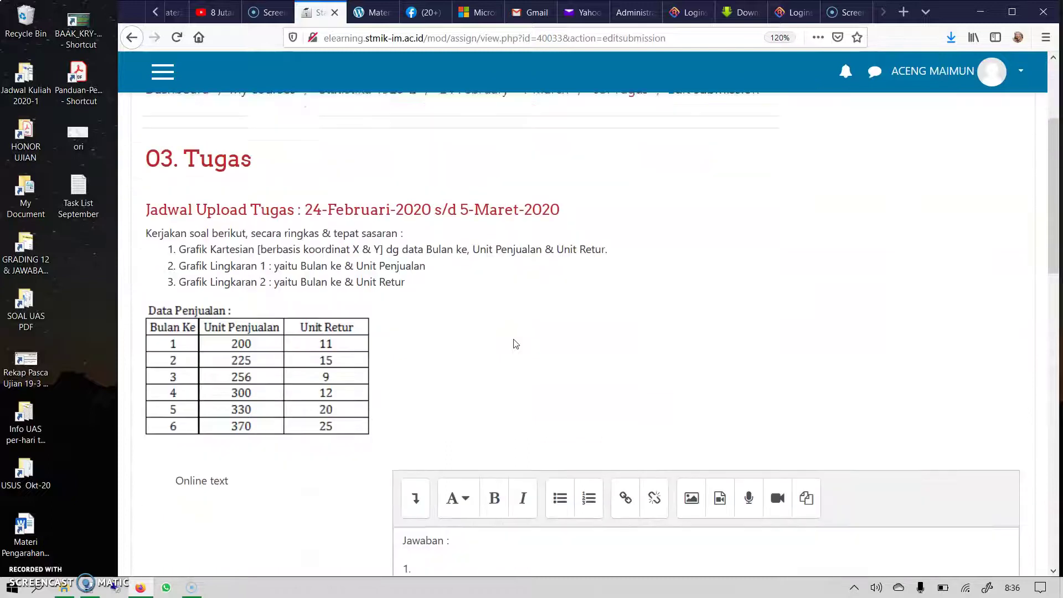
{"action": "scroll", "coordinate": [323, 351], "scroll_direction": "down", "scroll_amount": 5}
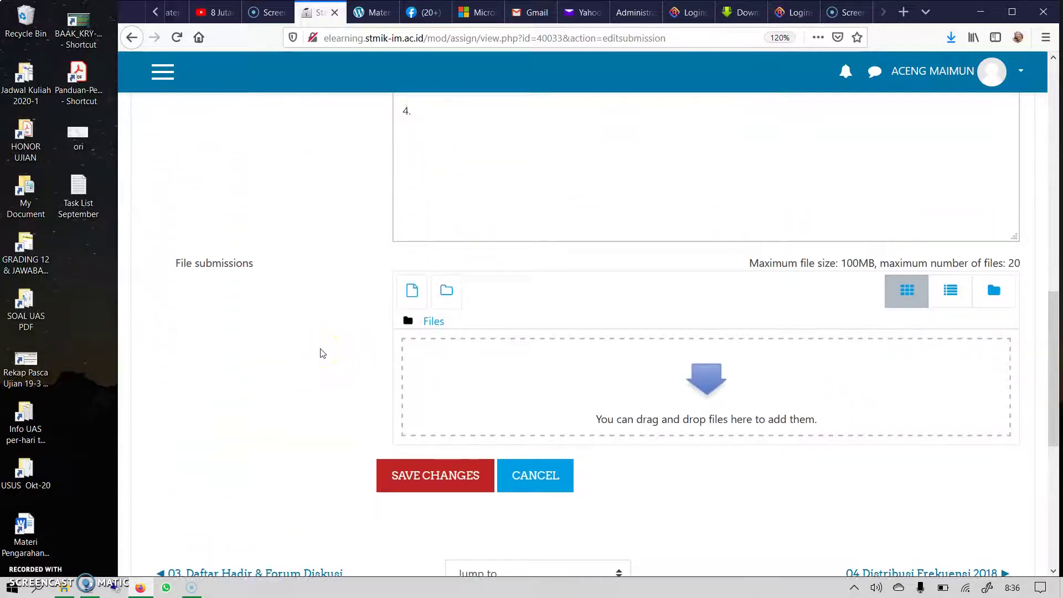
{"action": "scroll", "coordinate": [321, 352], "scroll_direction": "up", "scroll_amount": 4}
{"action": "left_click", "coordinate": [467, 273]}
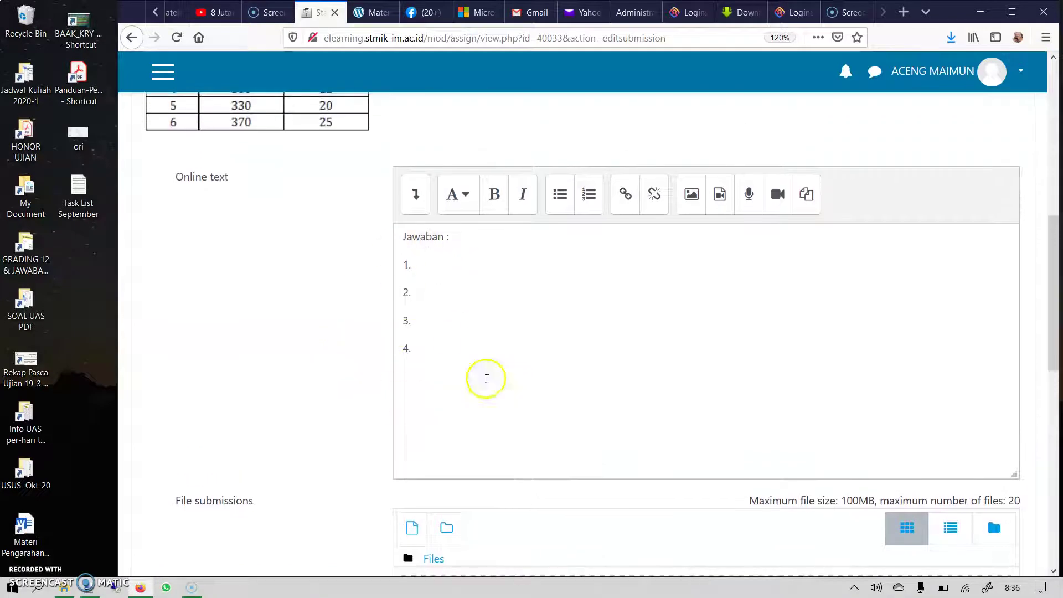
{"action": "scroll", "coordinate": [295, 285], "scroll_direction": "down", "scroll_amount": 5}
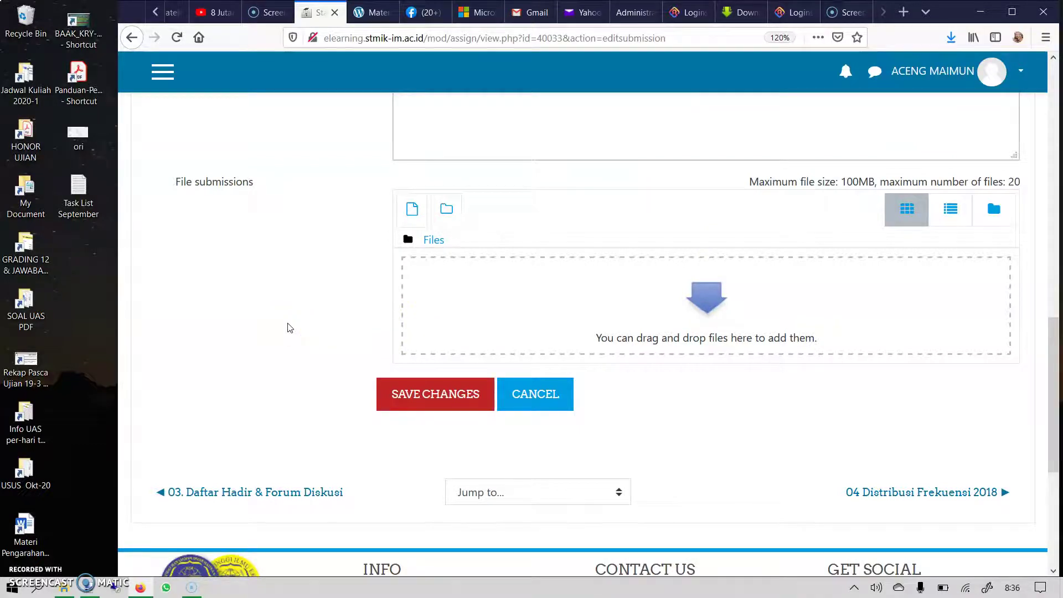
{"action": "left_click", "coordinate": [78, 191]}
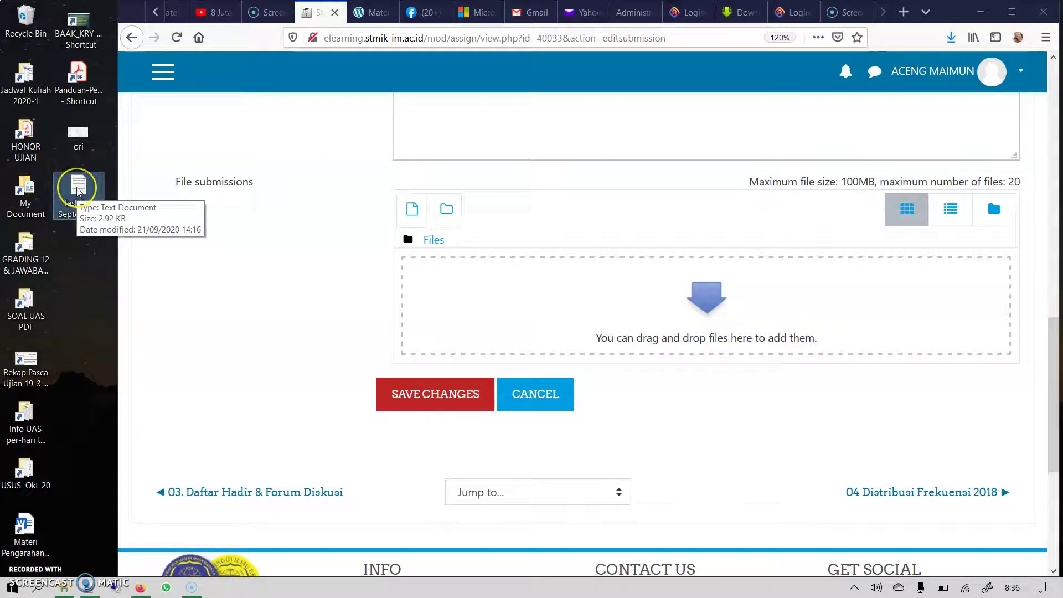
{"action": "left_click_drag", "start_coordinate": [77, 191], "coordinate": [680, 308]}
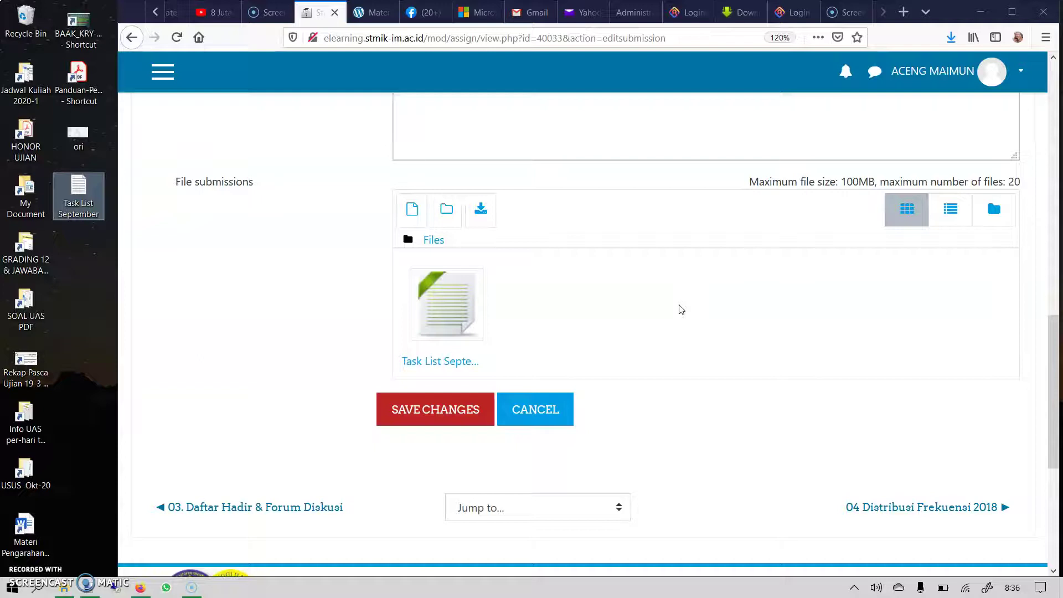
Step: Add the ori PNG image from the desktop to the file submissions and save the changes
{"action": "double_click", "coordinate": [83, 139]}
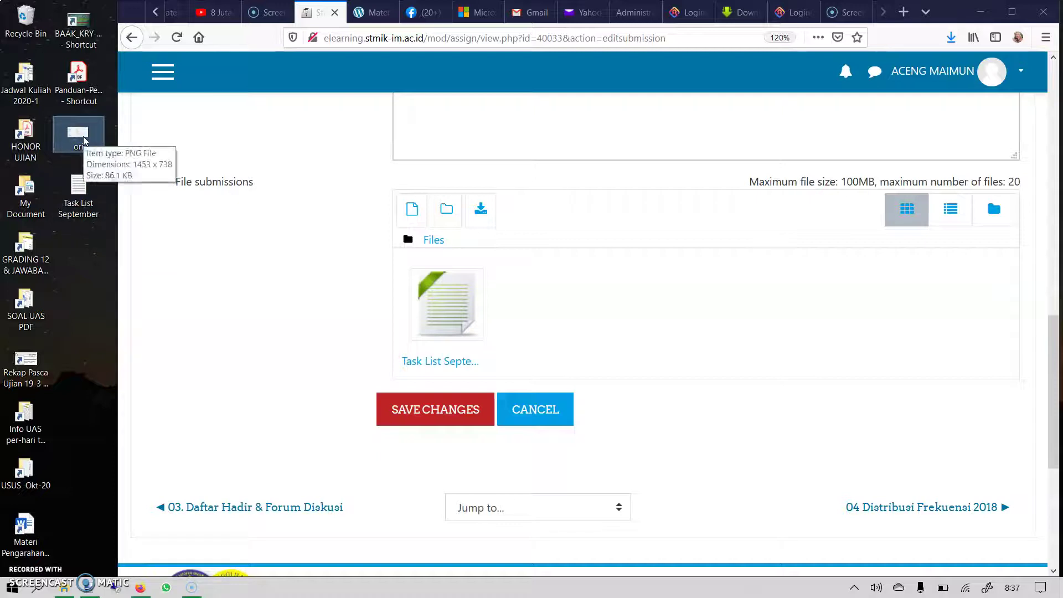
{"action": "left_click", "coordinate": [64, 142]}
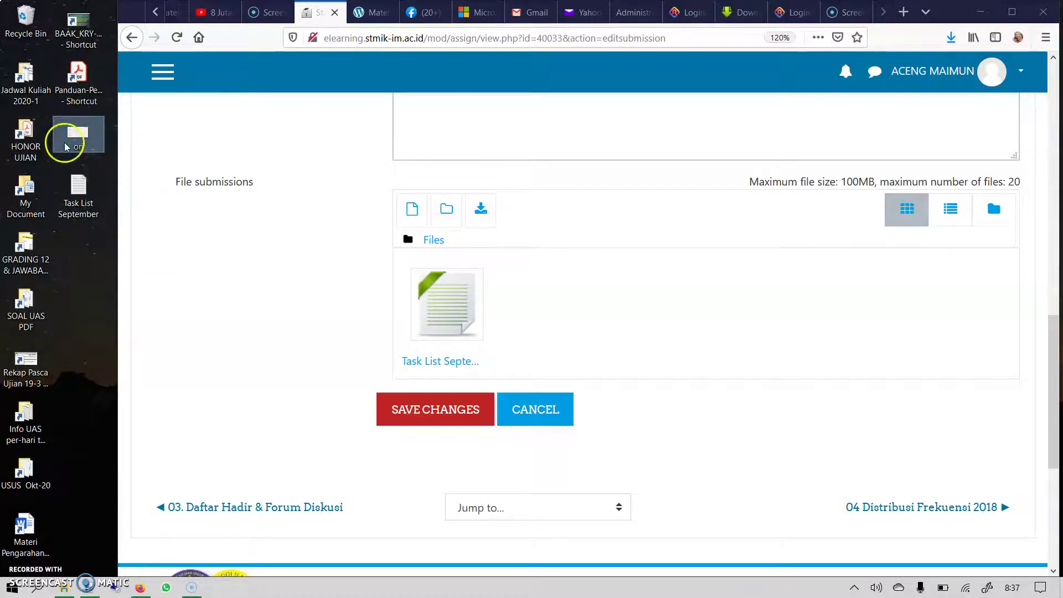
{"action": "left_click_drag", "start_coordinate": [74, 134], "coordinate": [703, 333]}
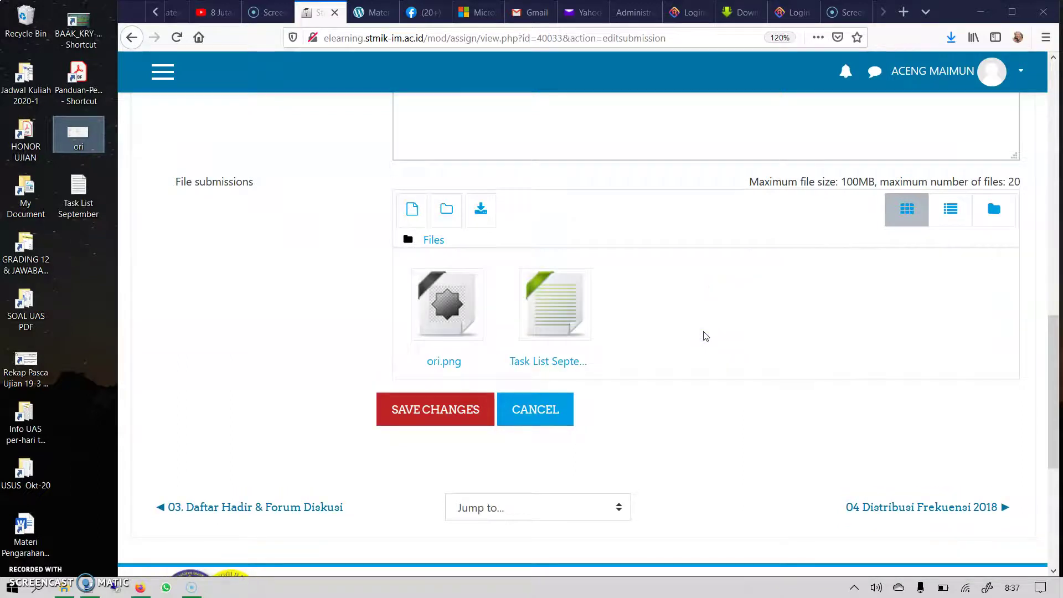
{"action": "left_click", "coordinate": [566, 318]}
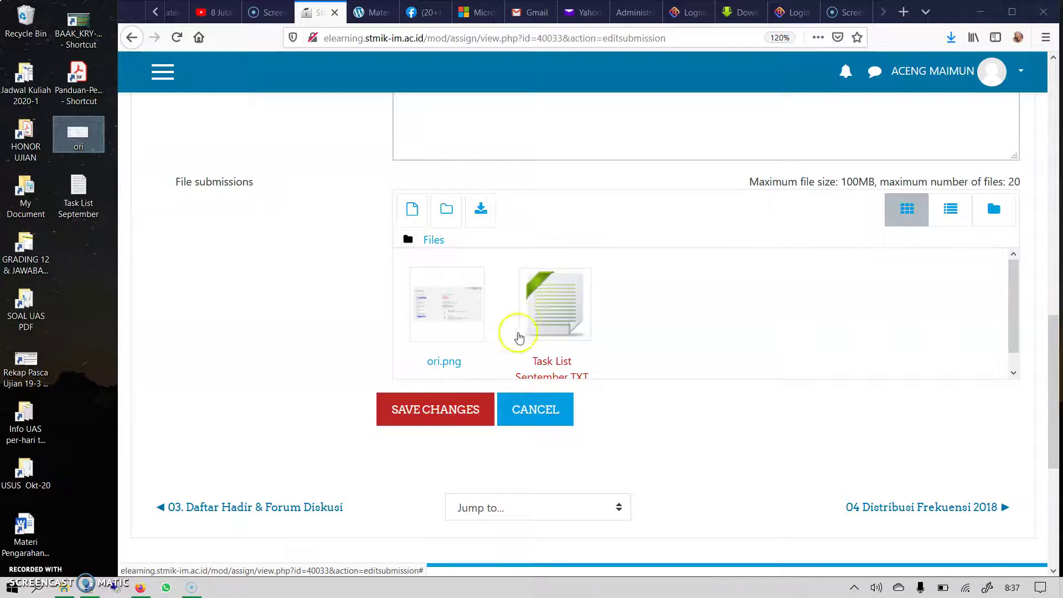
{"action": "left_click", "coordinate": [431, 414]}
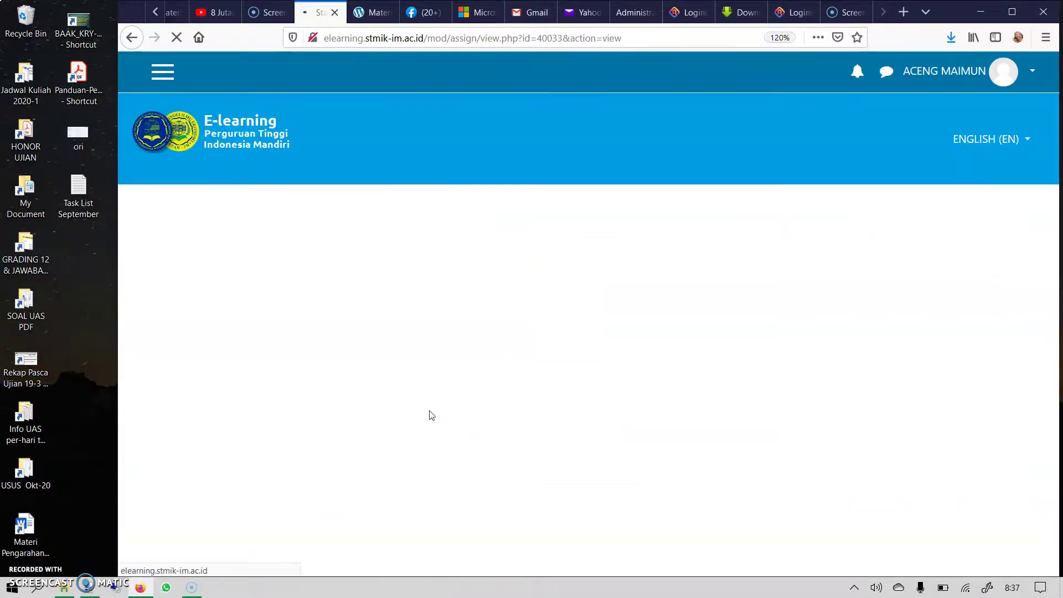
Step: Review the saved submission's status, last-modified time, online text, submitted files and the options for changing it
{"action": "scroll", "coordinate": [487, 415], "scroll_direction": "down", "scroll_amount": 5}
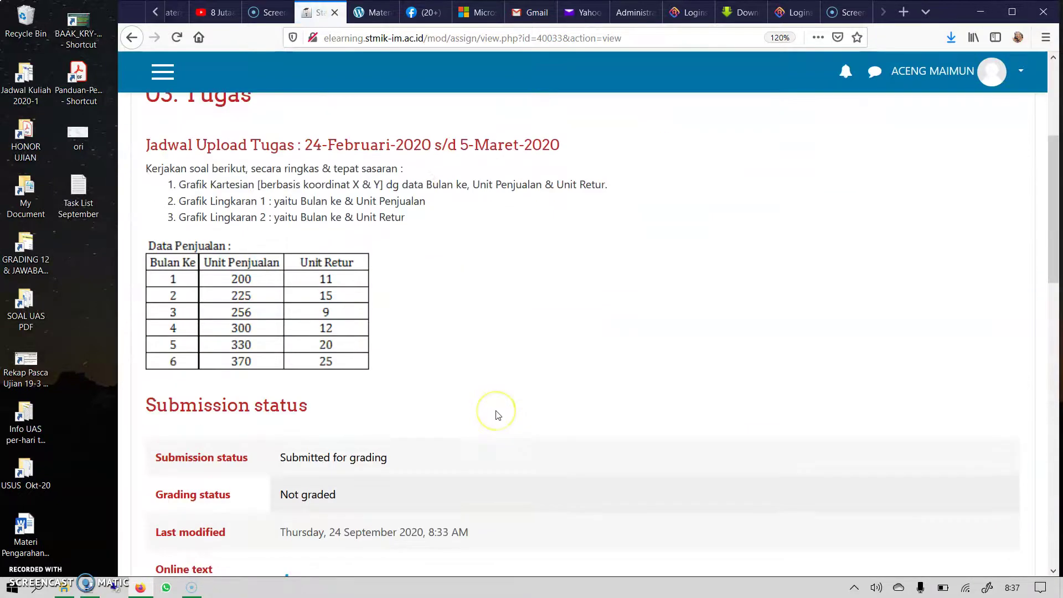
{"action": "scroll", "coordinate": [499, 415], "scroll_direction": "down", "scroll_amount": 5}
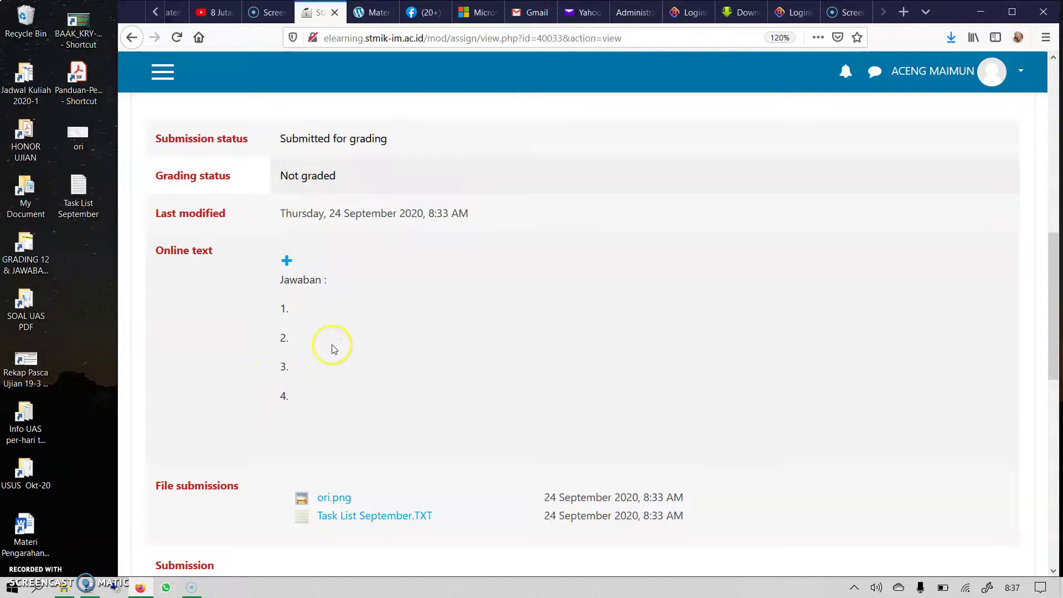
{"action": "scroll", "coordinate": [325, 286], "scroll_direction": "down", "scroll_amount": 3}
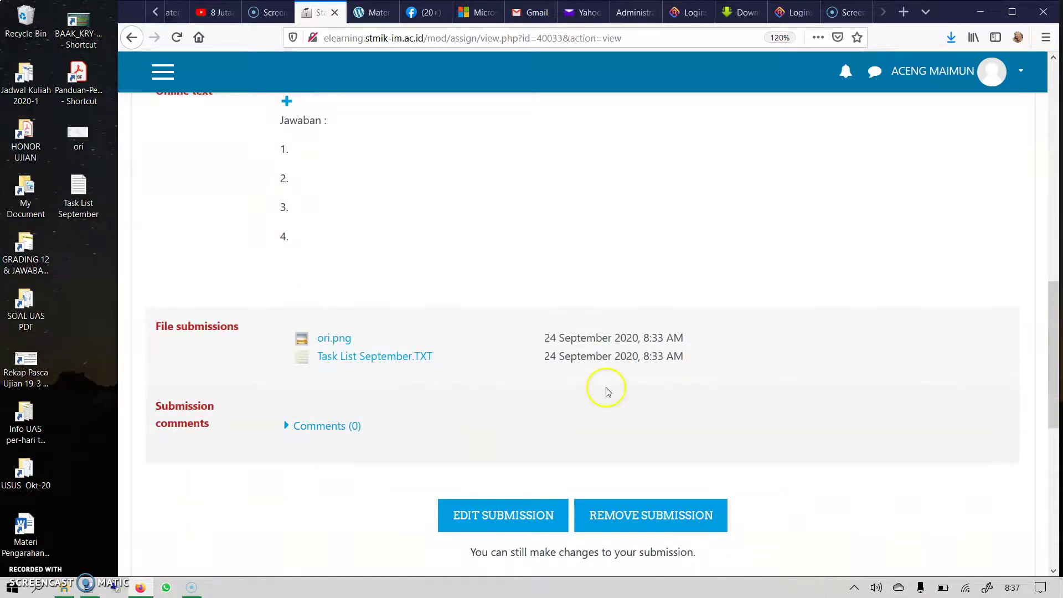
{"action": "scroll", "coordinate": [606, 387], "scroll_direction": "up", "scroll_amount": 2}
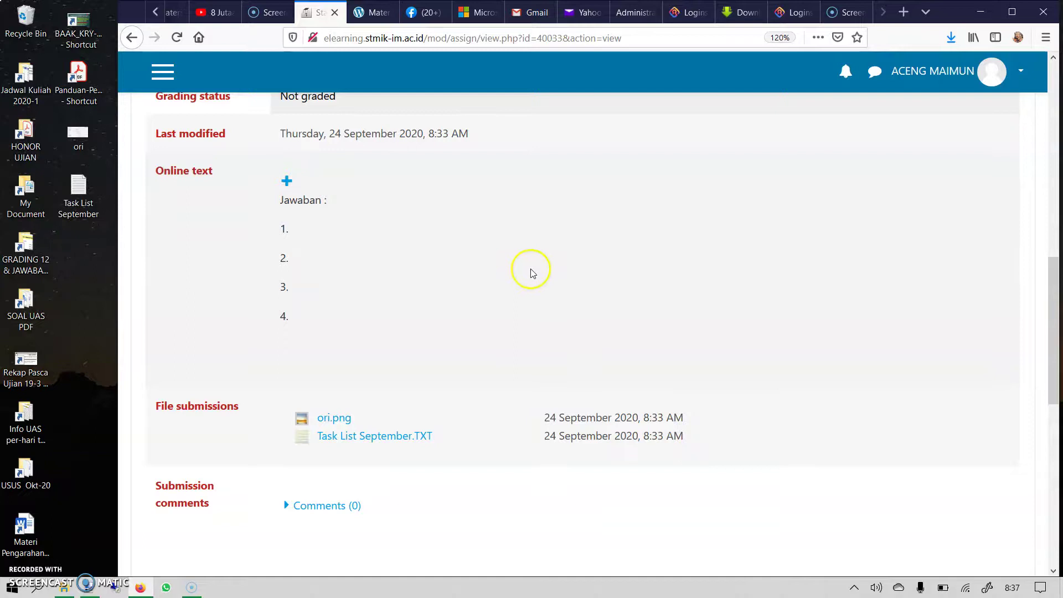
{"action": "scroll", "coordinate": [531, 272], "scroll_direction": "up", "scroll_amount": 2}
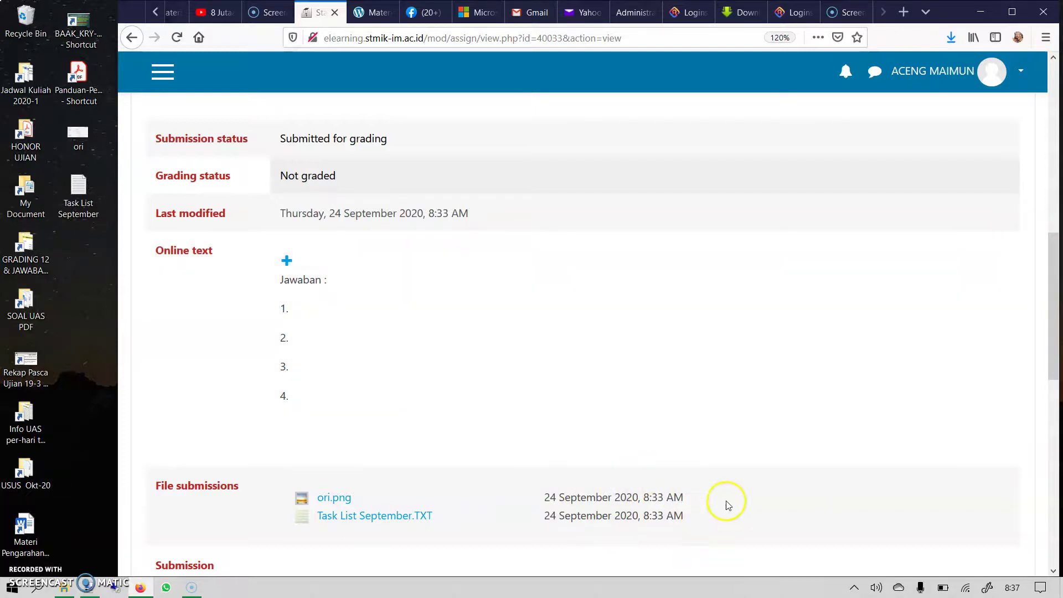
{"action": "scroll", "coordinate": [728, 504], "scroll_direction": "down", "scroll_amount": 2}
{"action": "scroll", "coordinate": [722, 504], "scroll_direction": "down", "scroll_amount": 2}
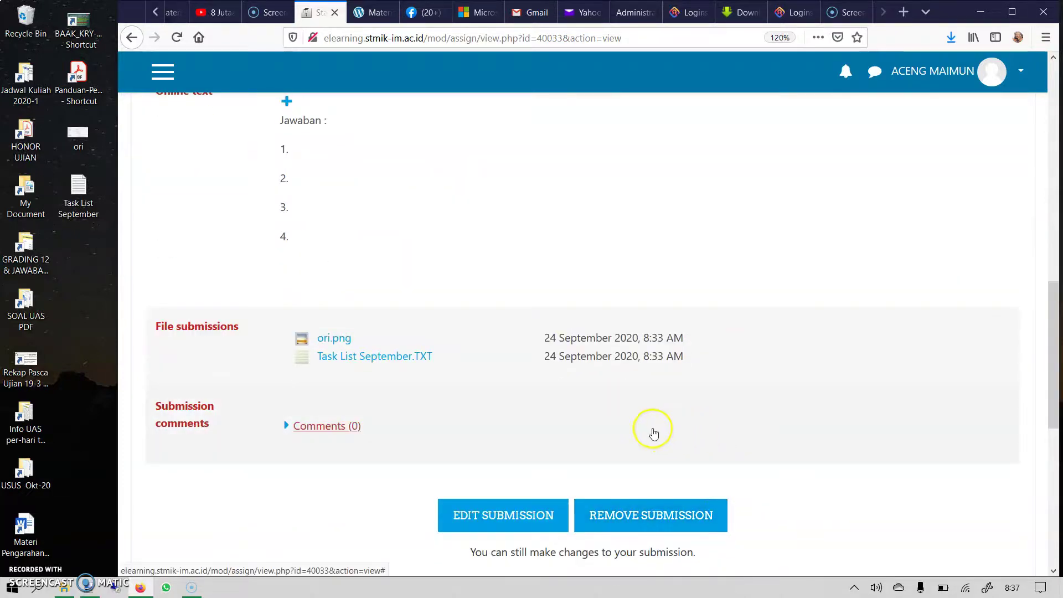
{"action": "scroll", "coordinate": [651, 429], "scroll_direction": "down", "scroll_amount": 2}
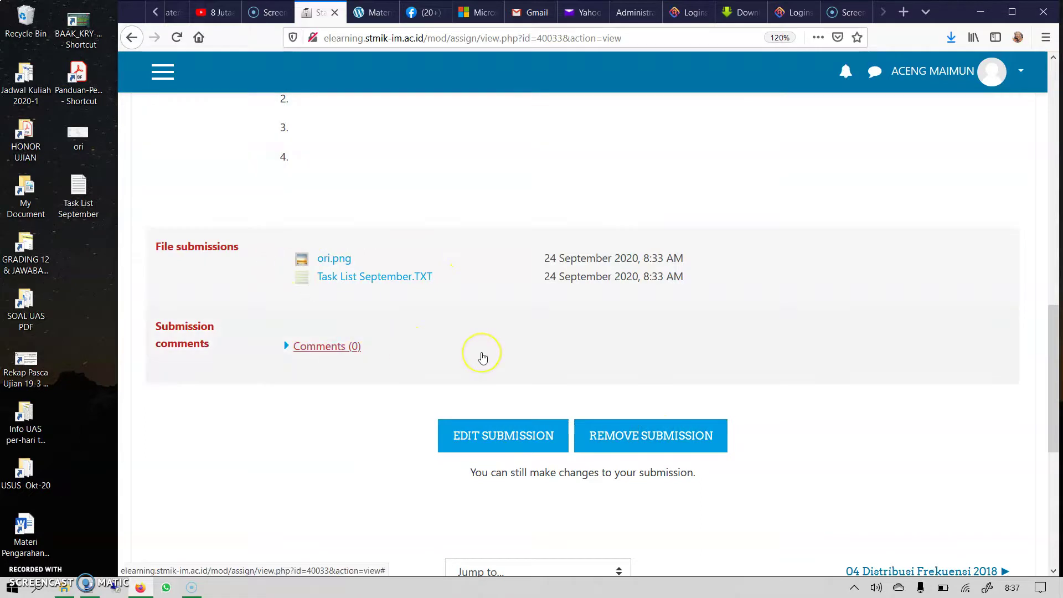
Step: Go back to the 24 February - 1 March course section and reopen 03. Tugas to check its recorded text and files
{"action": "scroll", "coordinate": [483, 359], "scroll_direction": "up", "scroll_amount": 15}
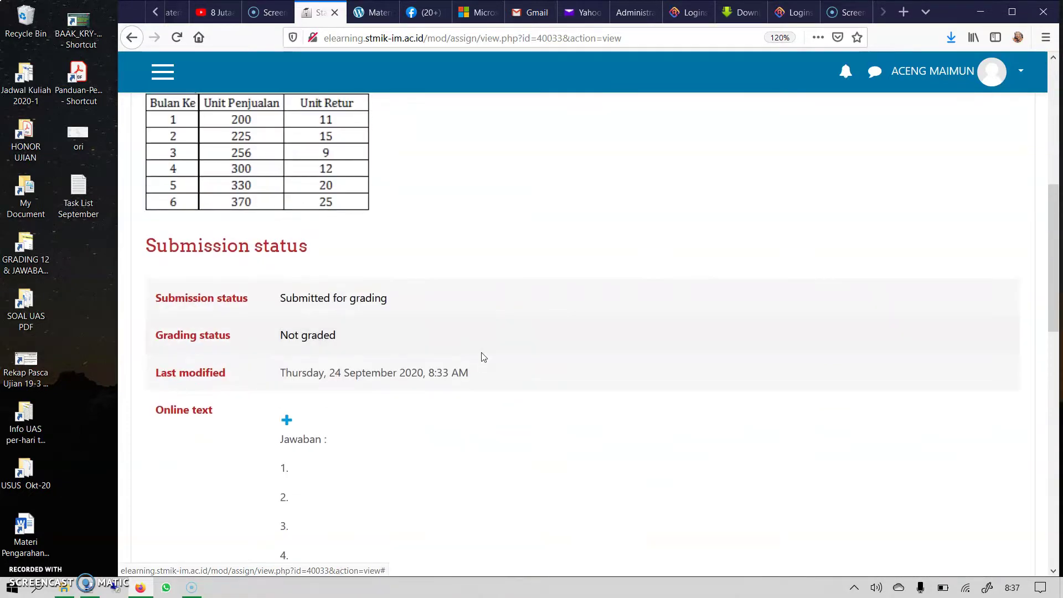
{"action": "left_click", "coordinate": [484, 188]}
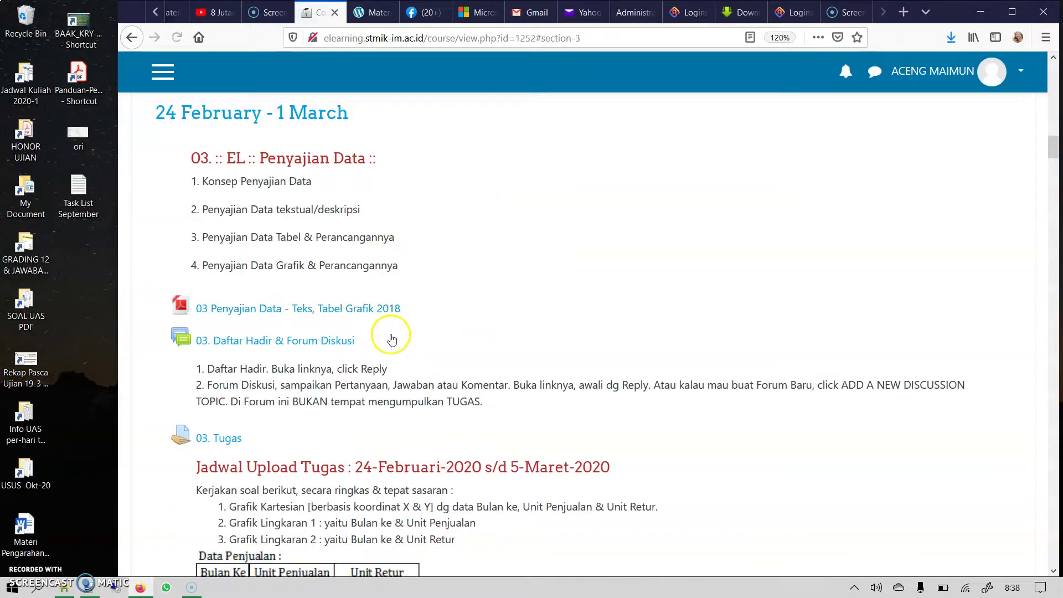
{"action": "scroll", "coordinate": [436, 362], "scroll_direction": "down", "scroll_amount": 3}
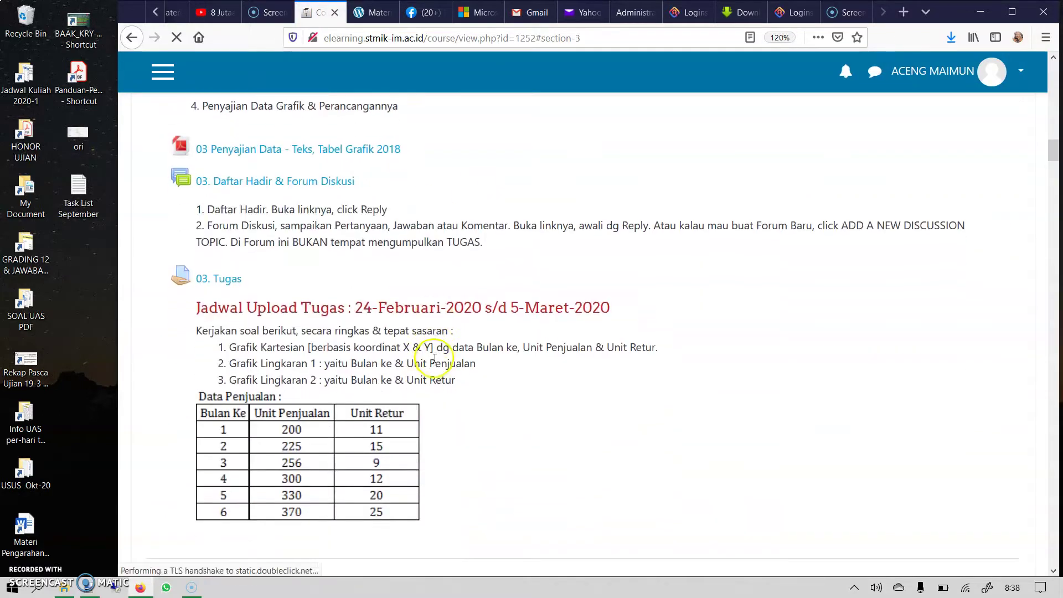
{"action": "left_click", "coordinate": [217, 280]}
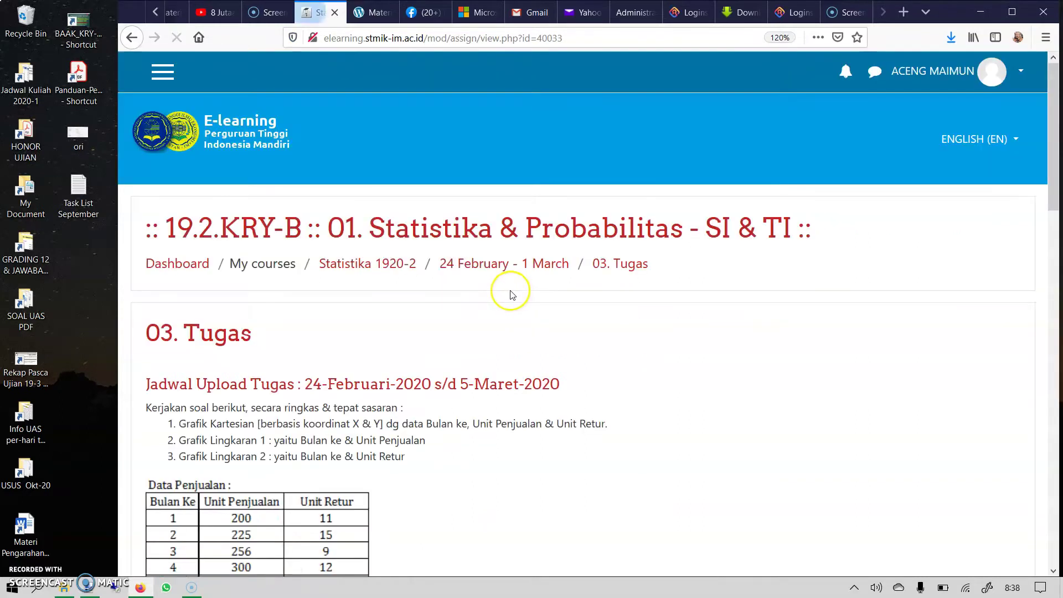
{"action": "scroll", "coordinate": [511, 294], "scroll_direction": "down", "scroll_amount": 7}
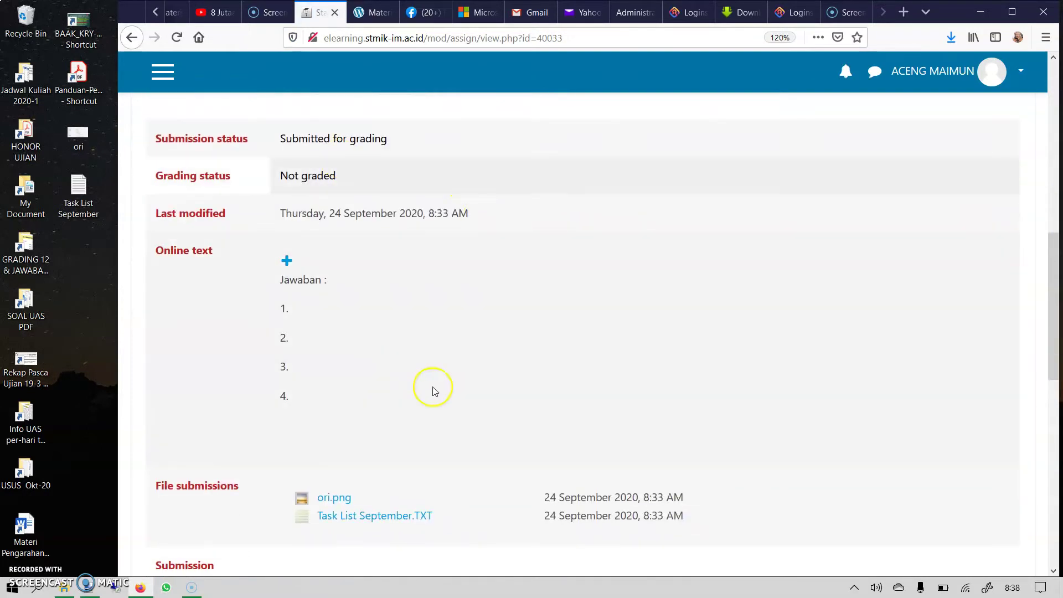
{"action": "scroll", "coordinate": [434, 387], "scroll_direction": "down", "scroll_amount": 1}
{"action": "scroll", "coordinate": [458, 399], "scroll_direction": "down", "scroll_amount": 1}
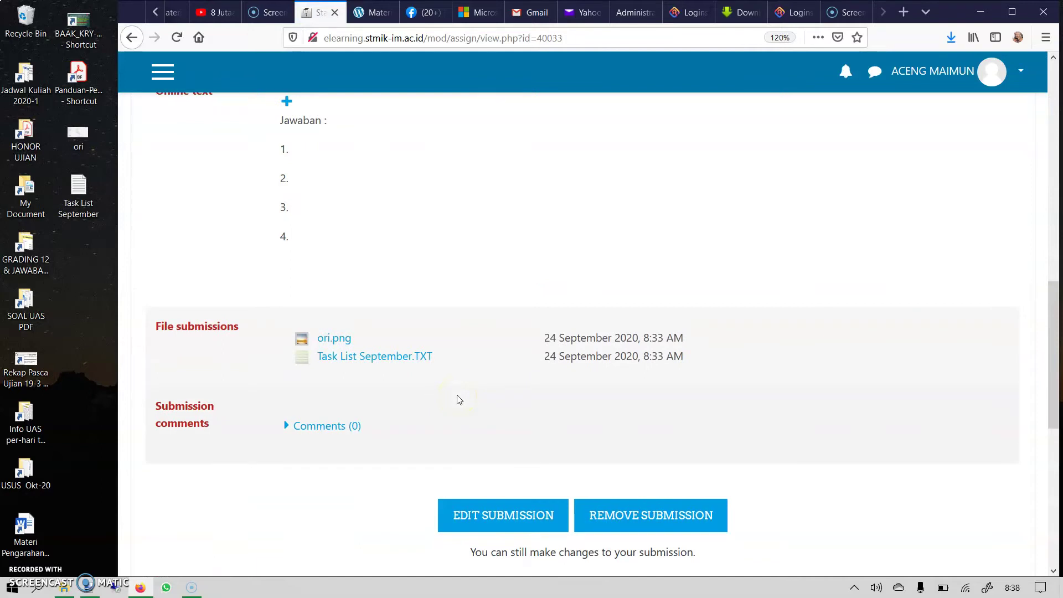